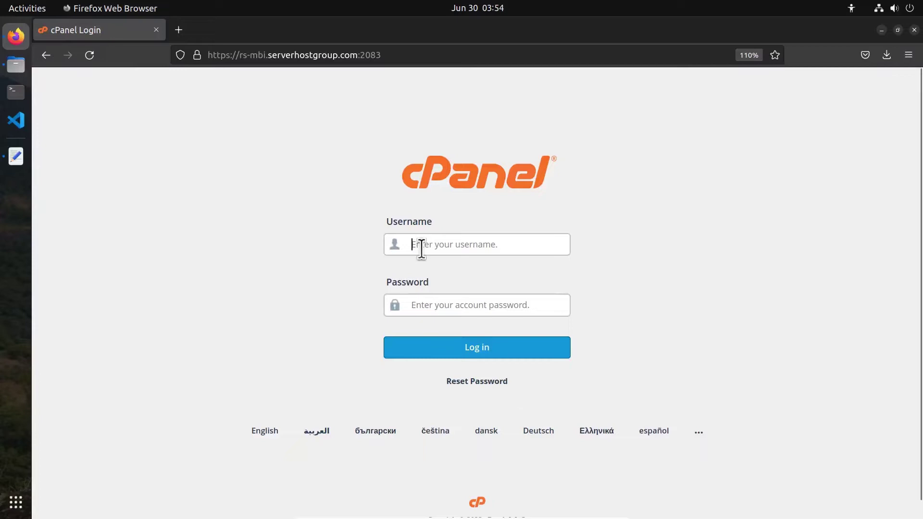
Sign in to cPanel using the saved login, then launch File Manager in a new tab.
type("cntestsi")
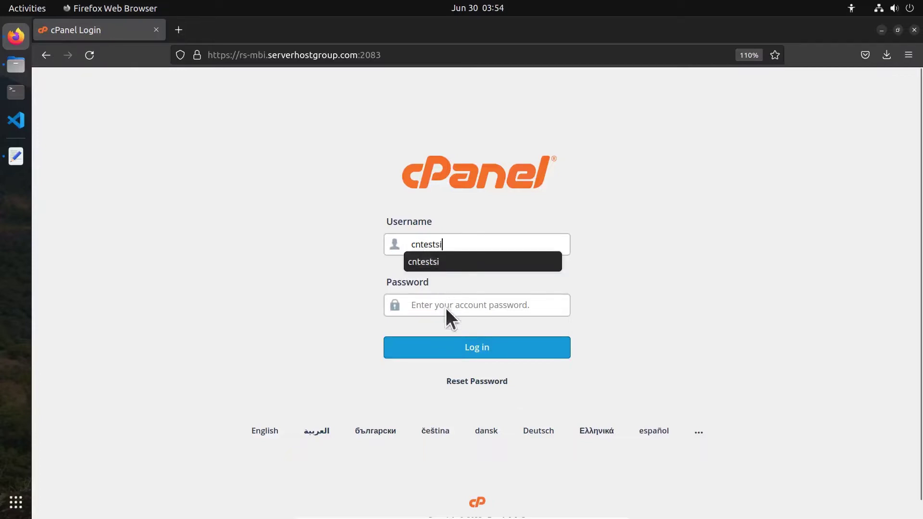
left_click(445, 306)
key("ctrl+v")
left_click(468, 345)
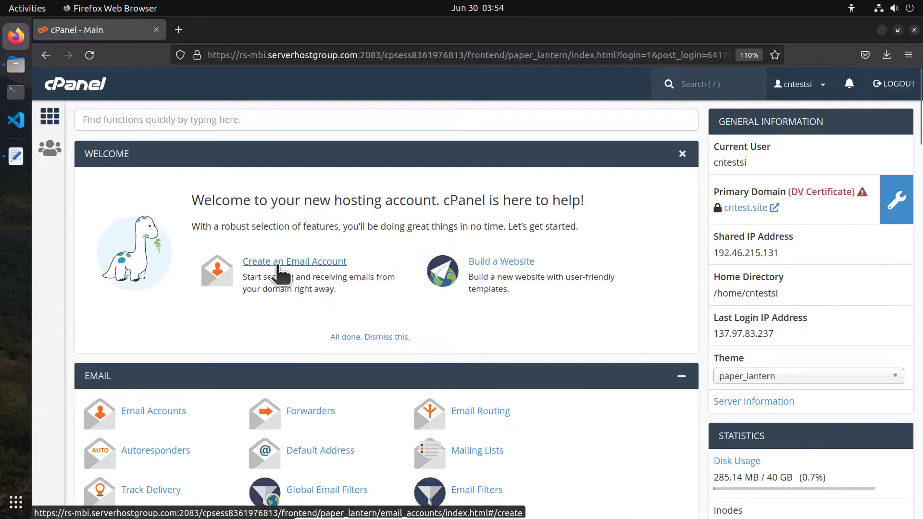
scroll(277, 240, "down", 8)
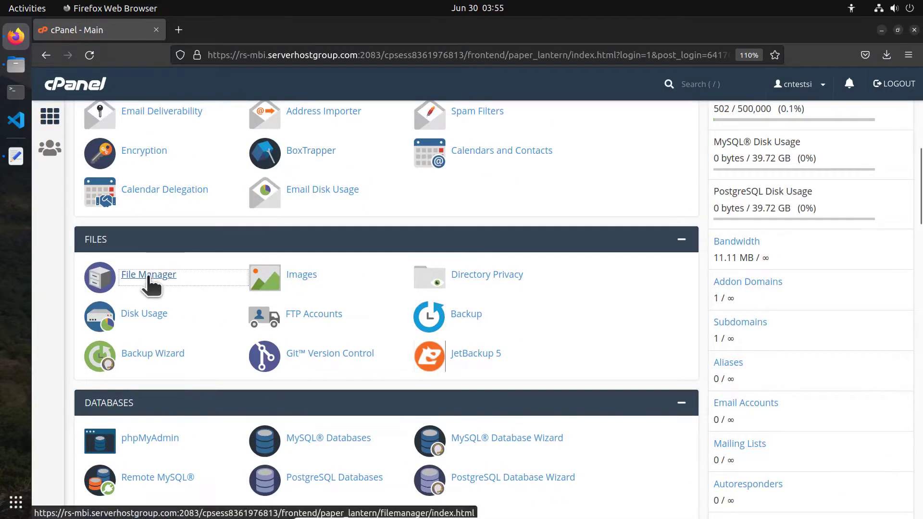
left_click(147, 279)
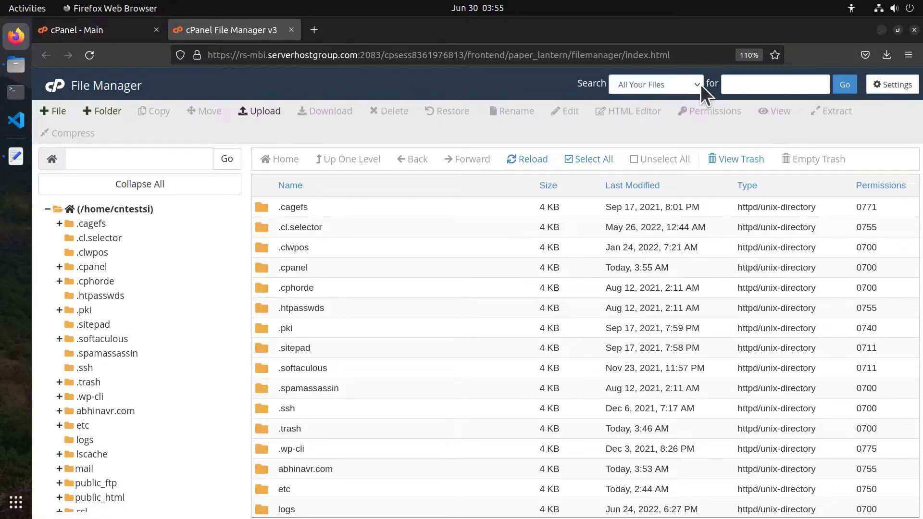
left_click(887, 84)
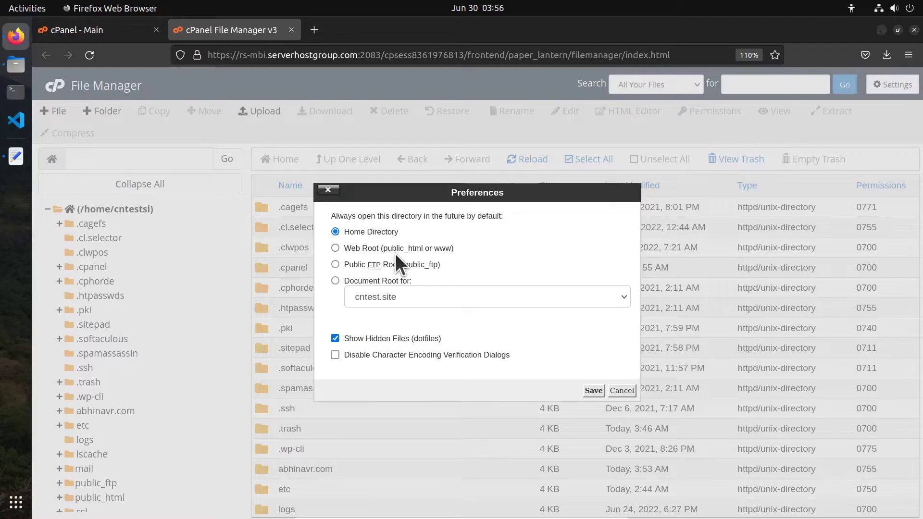
left_click(368, 254)
left_click(337, 282)
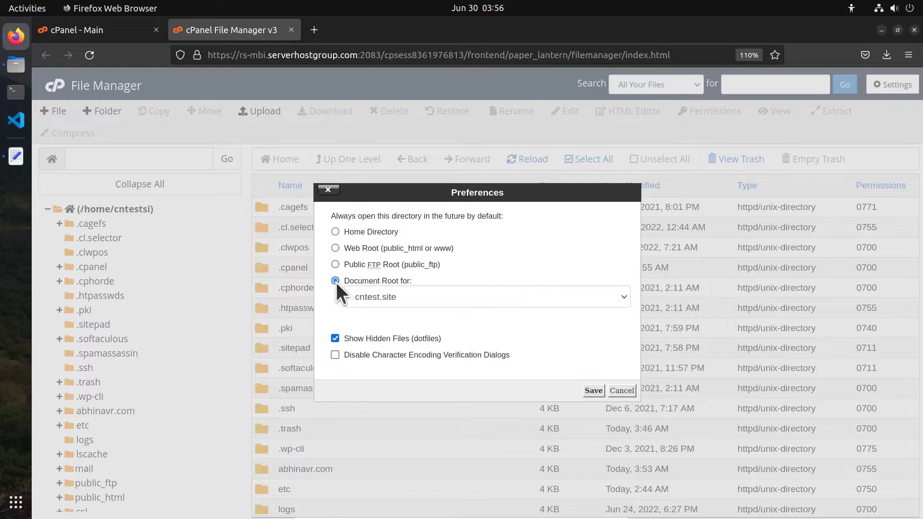
left_click(384, 296)
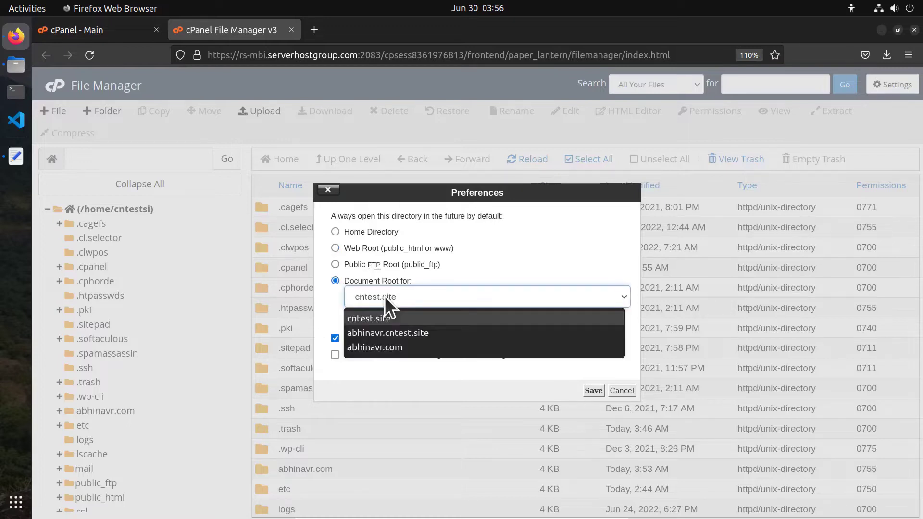
left_click(384, 348)
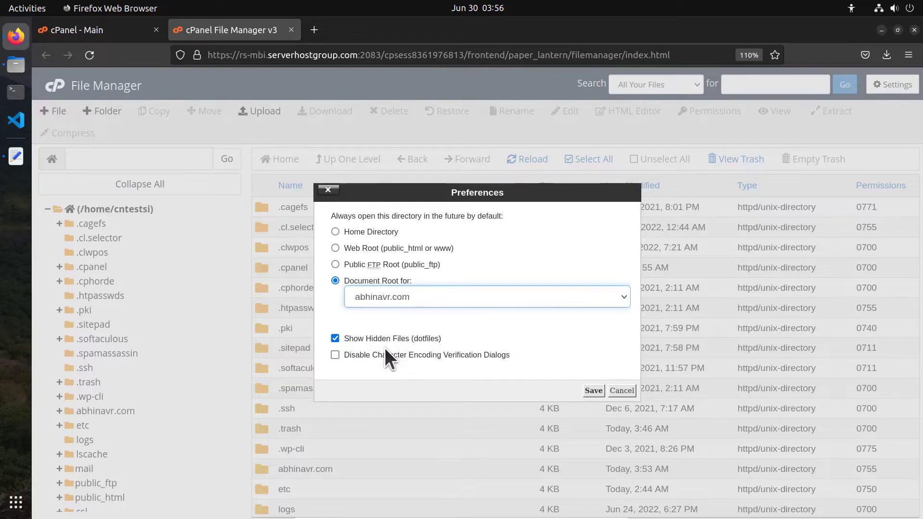
left_click(351, 233)
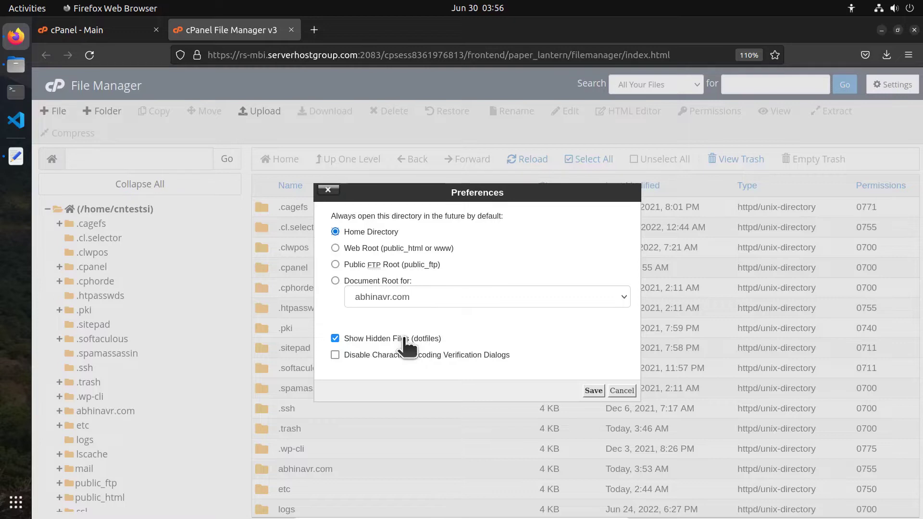
left_click(335, 339)
left_click(590, 387)
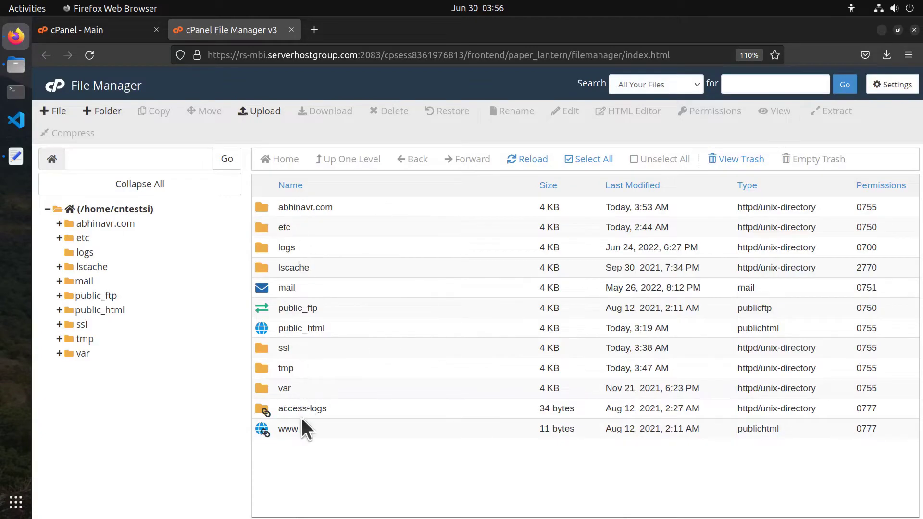
left_click(875, 91)
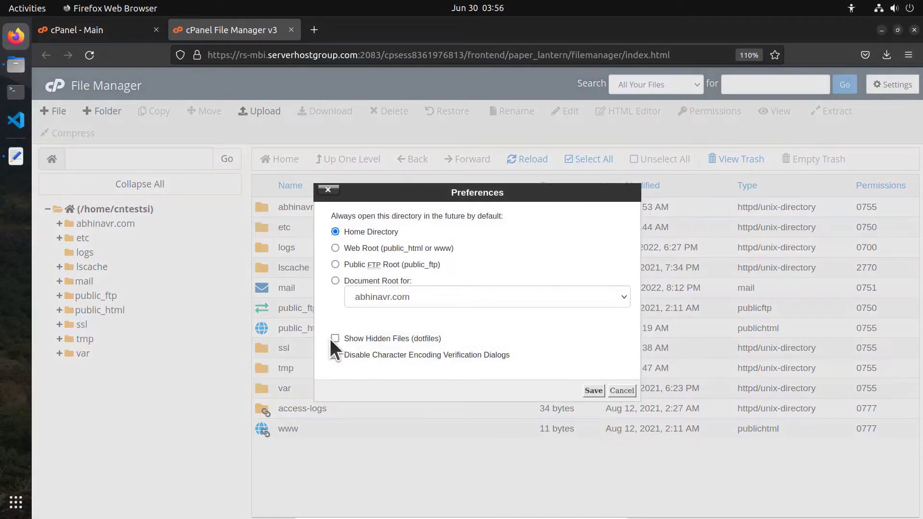
left_click(335, 339)
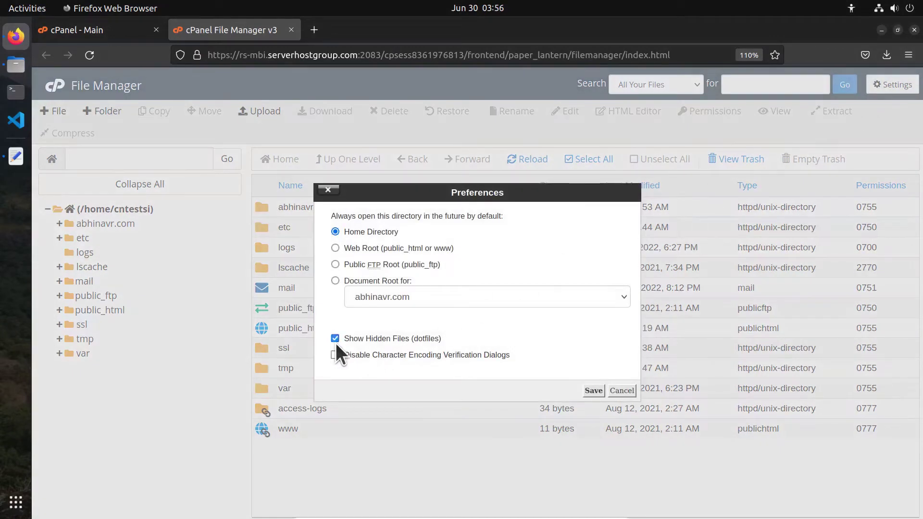
left_click(594, 392)
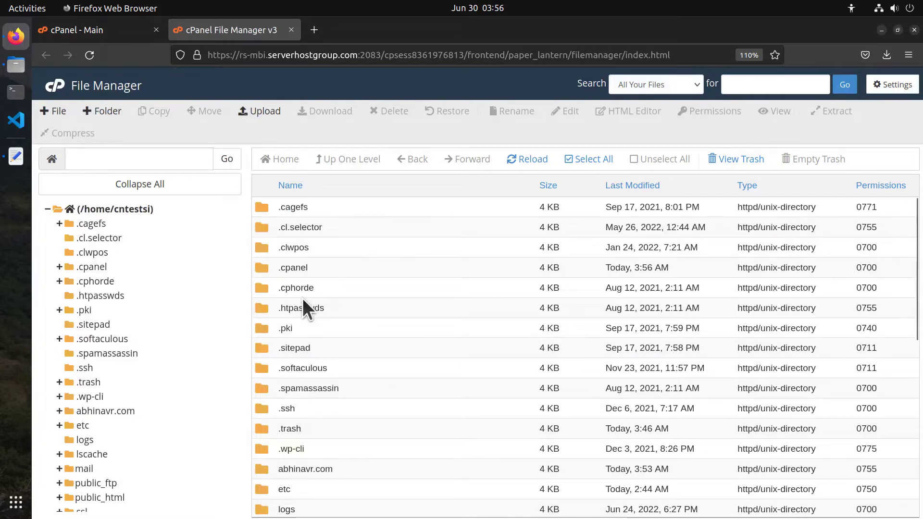
double_click(267, 411)
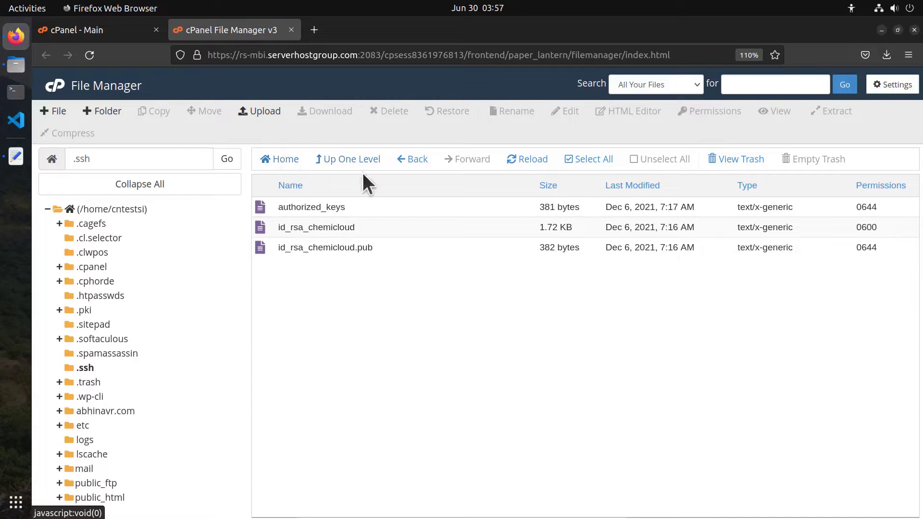
left_click(410, 164)
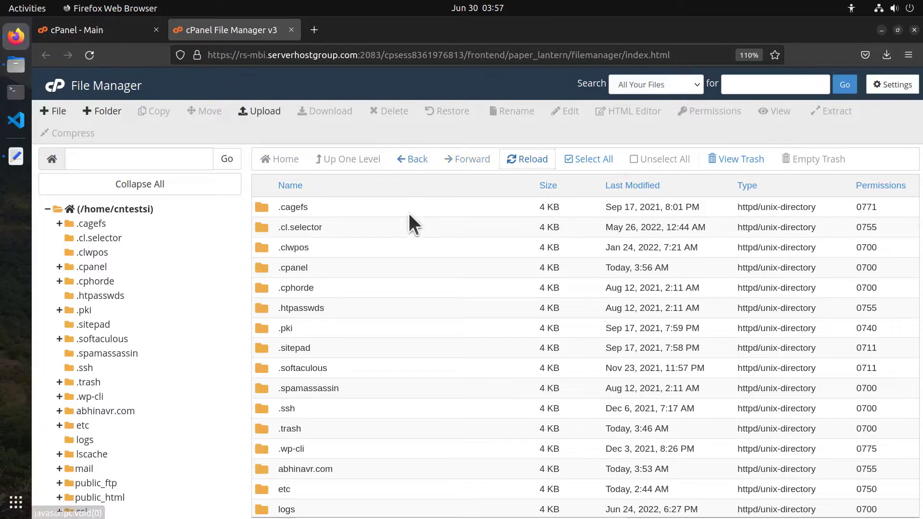
scroll(336, 368, "down", 3)
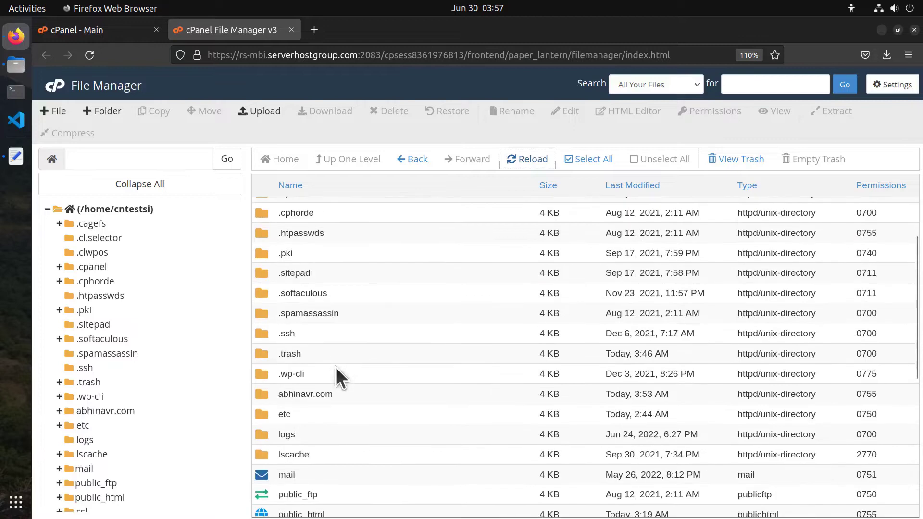
scroll(336, 368, "down", 3)
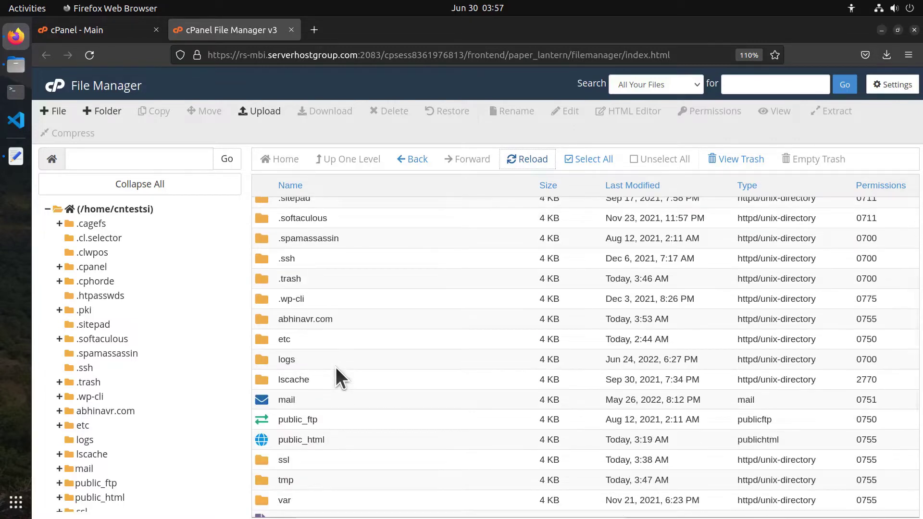
scroll(328, 394, "down", 2)
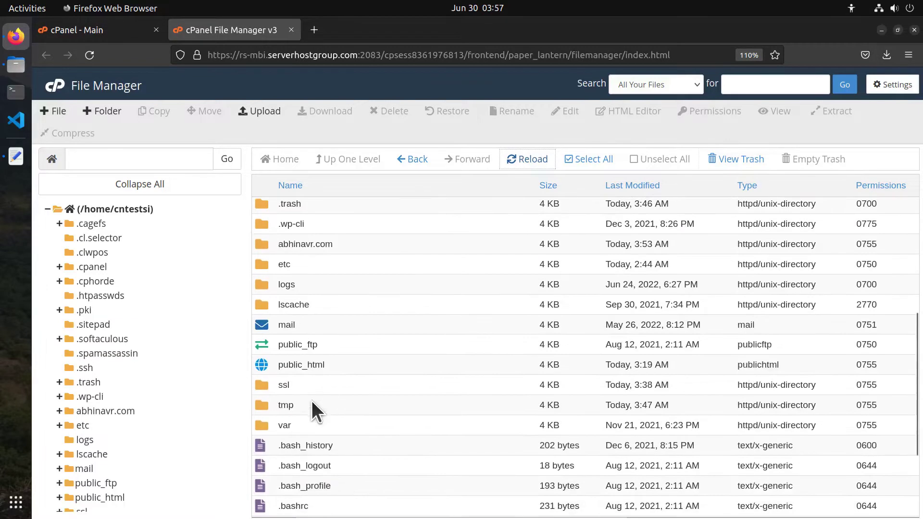
double_click(260, 388)
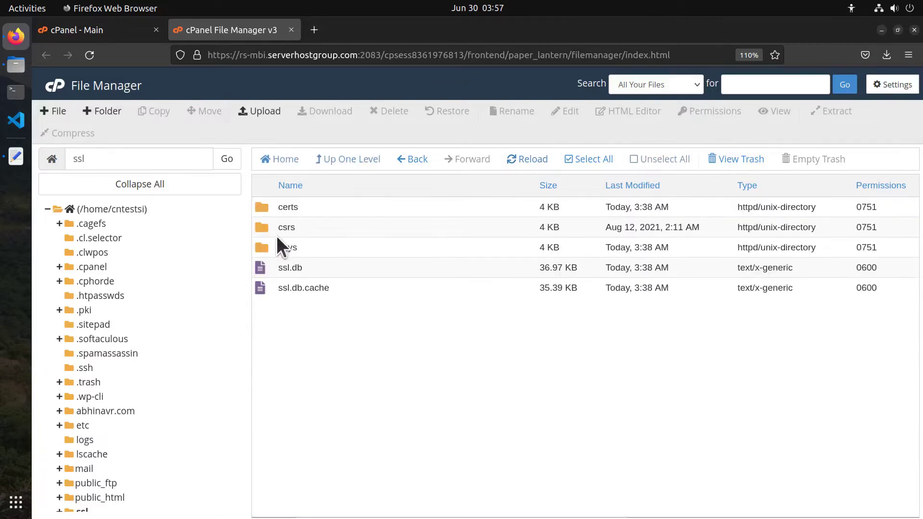
double_click(263, 209)
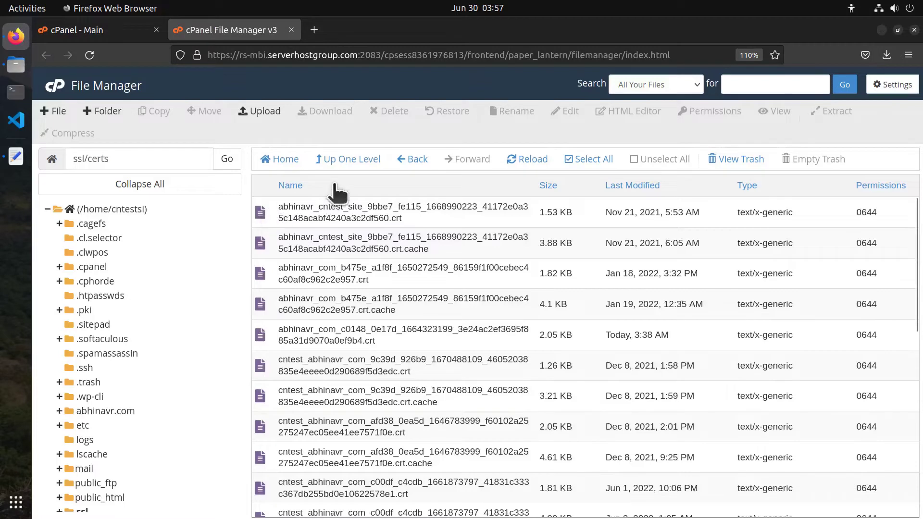
left_click(344, 165)
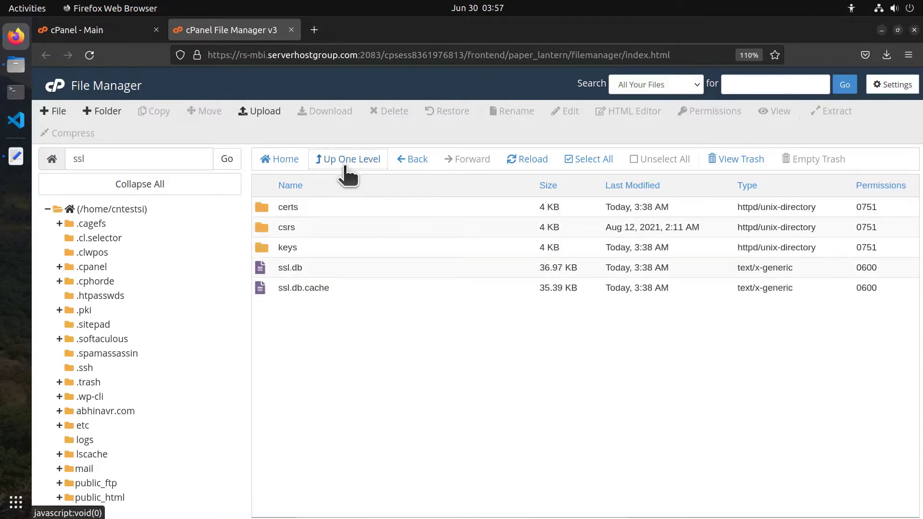
left_click(344, 164)
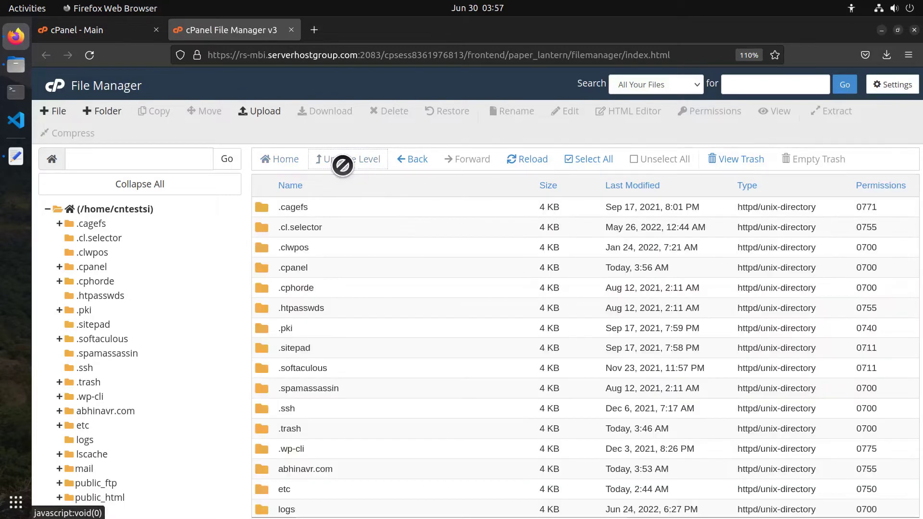
scroll(322, 284, "down", 3)
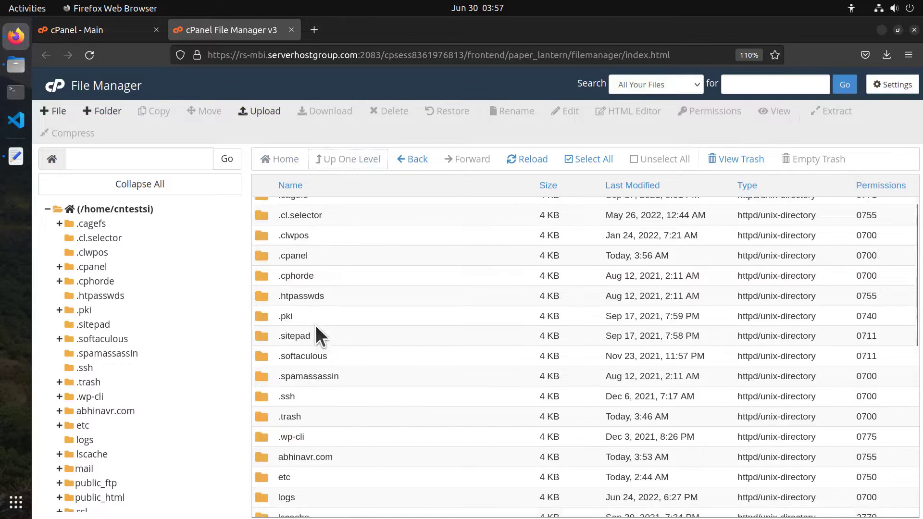
scroll(315, 326, "down", 5)
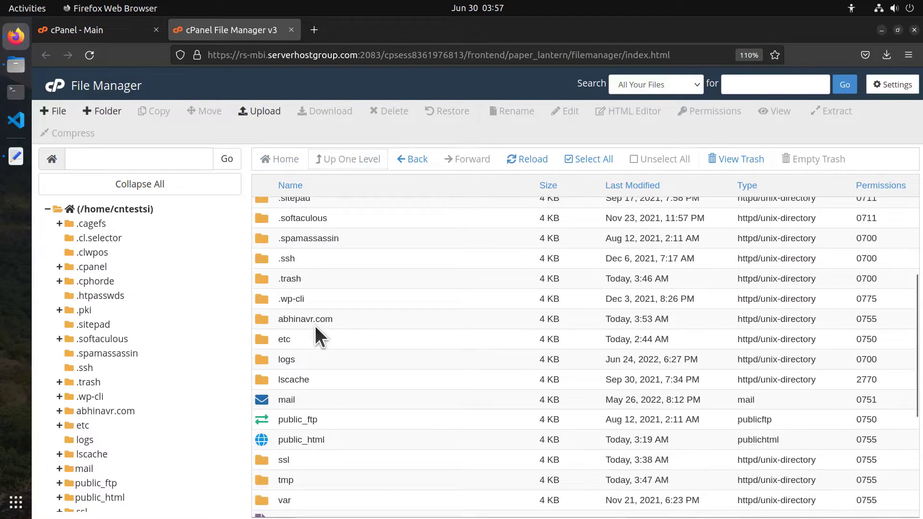
Look inside public_html, then go back home and open the www folder.
double_click(261, 365)
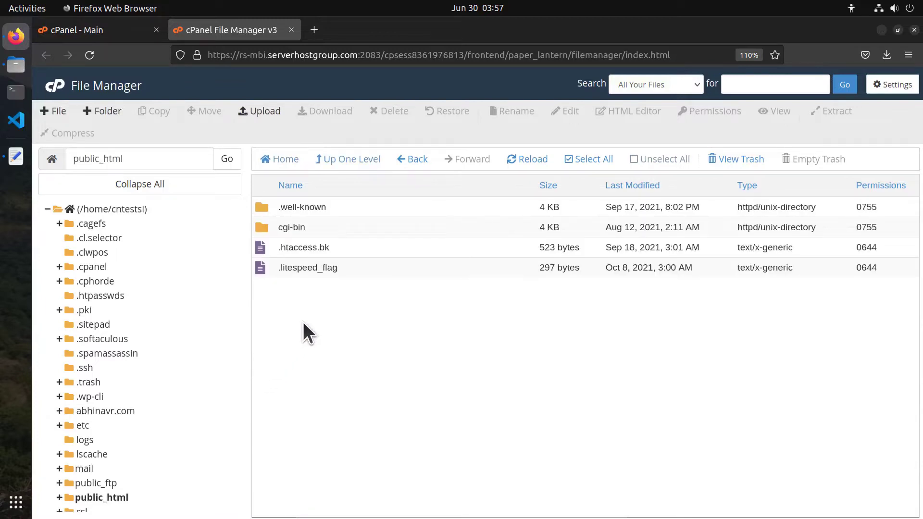
left_click(284, 159)
scroll(335, 362, "down", 10)
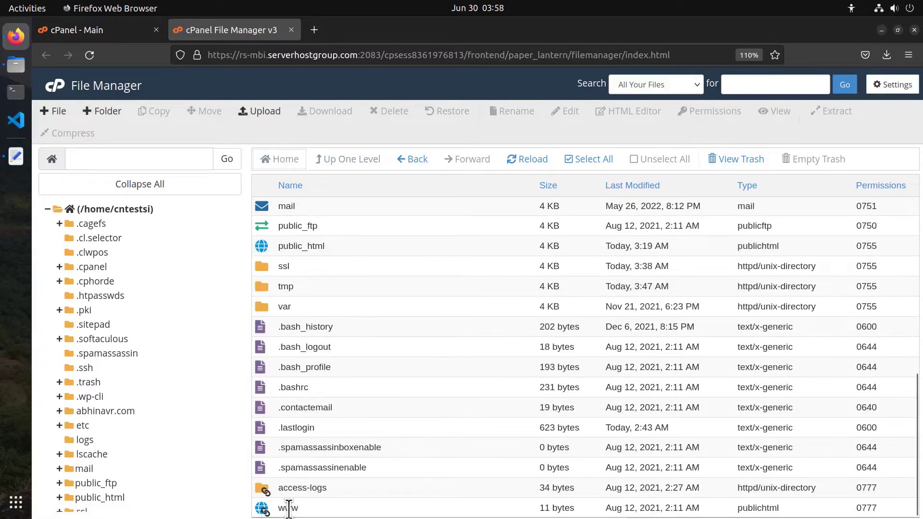
scroll(285, 506, "down", 1)
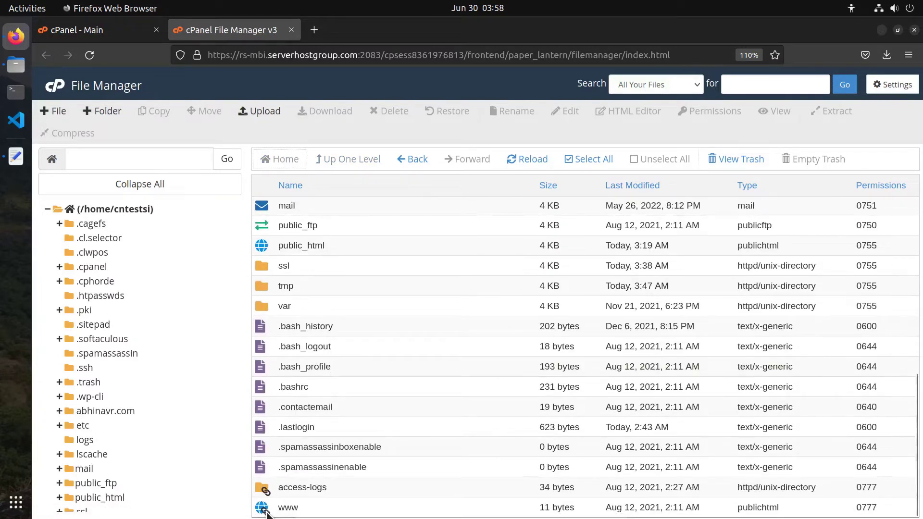
double_click(266, 513)
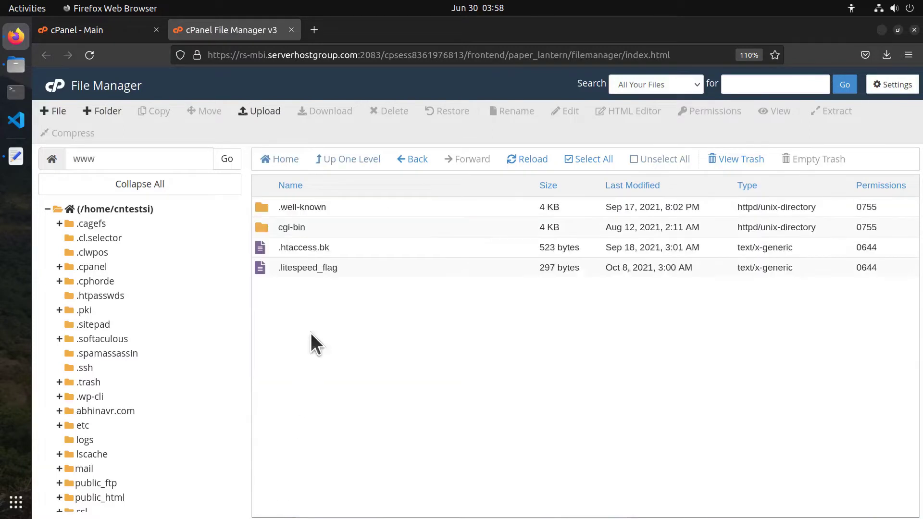
After glancing at the cPanel main page, return home and open public_html.
left_click(91, 31)
scroll(603, 208, "up", 10)
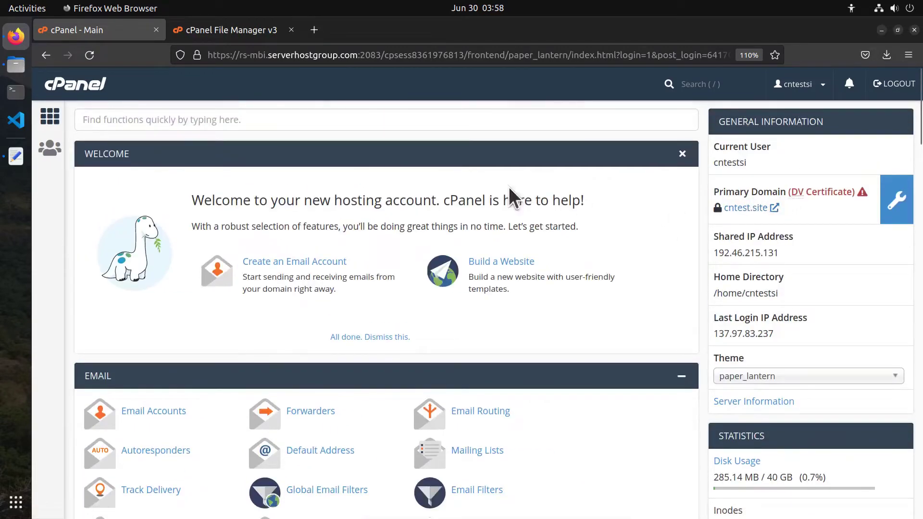
left_click(219, 30)
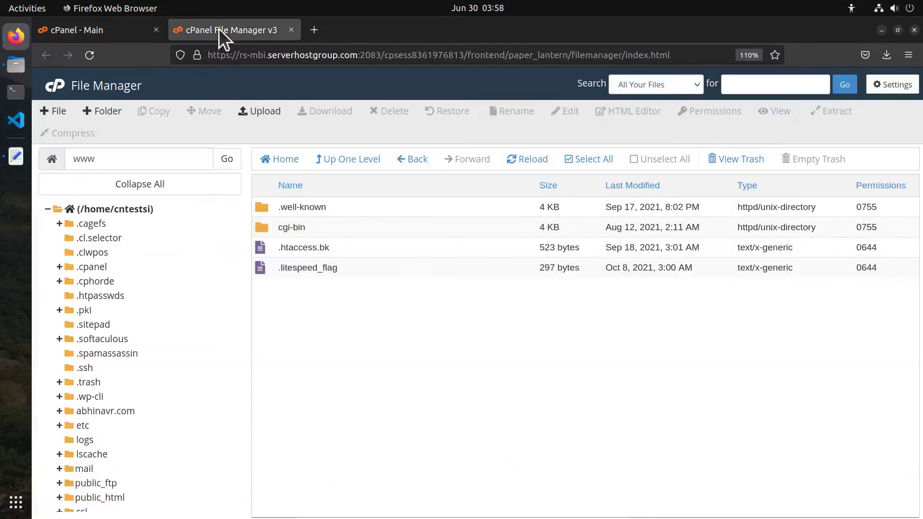
left_click(284, 156)
scroll(309, 261, "down", 3)
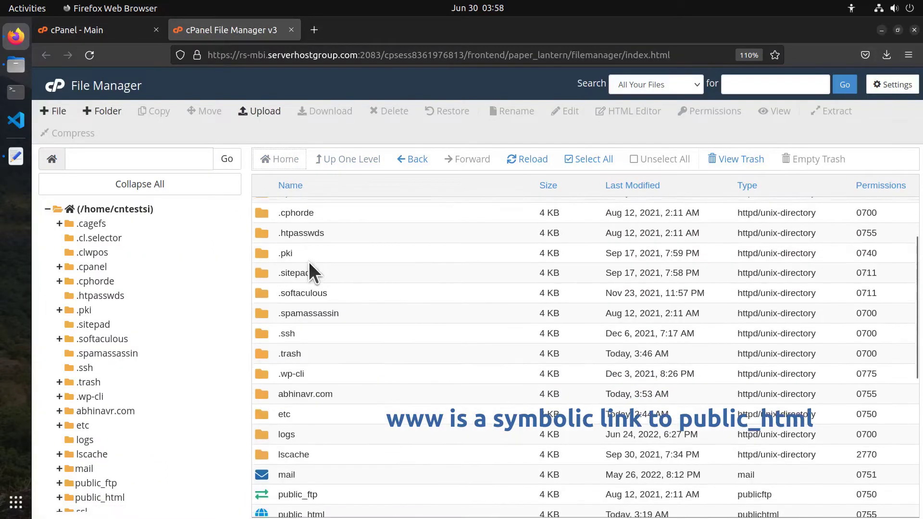
scroll(308, 265, "down", 2)
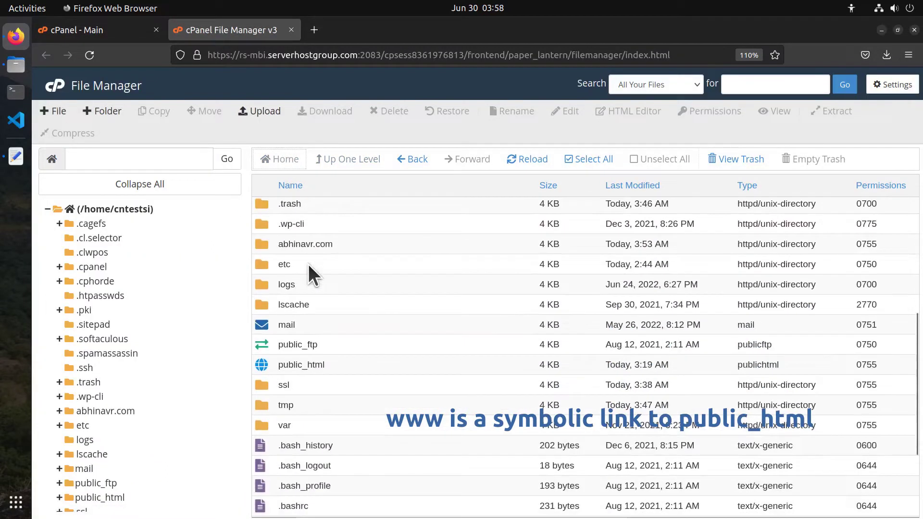
double_click(261, 365)
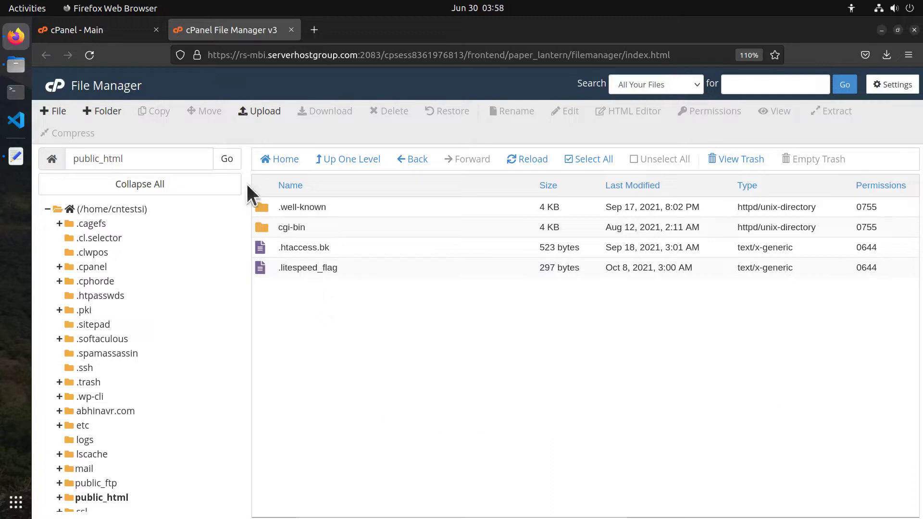
From the home directory, open the abhinavr.com folder.
left_click(294, 160)
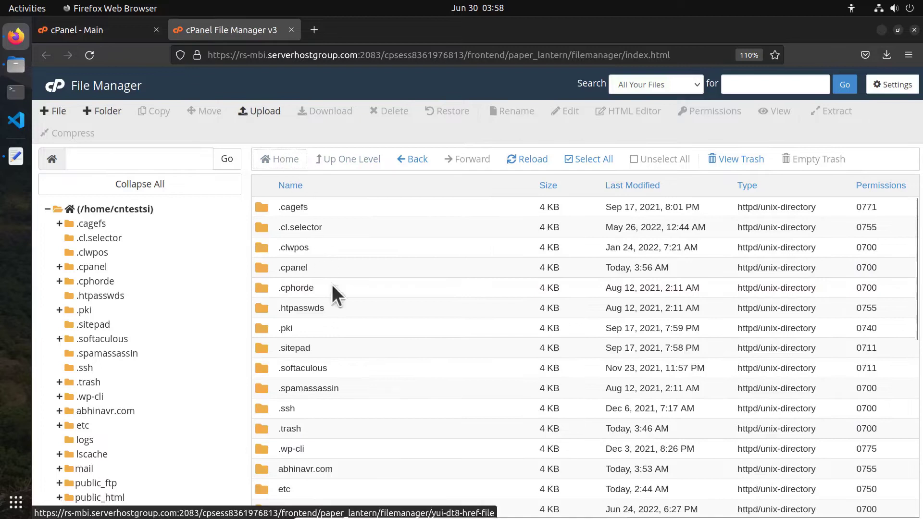
scroll(305, 317, "down", 3)
left_click(269, 395)
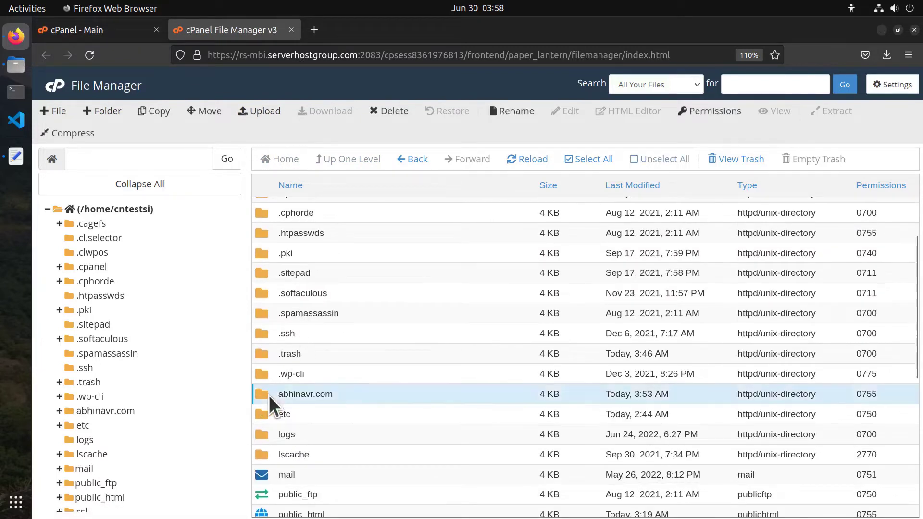
double_click(267, 395)
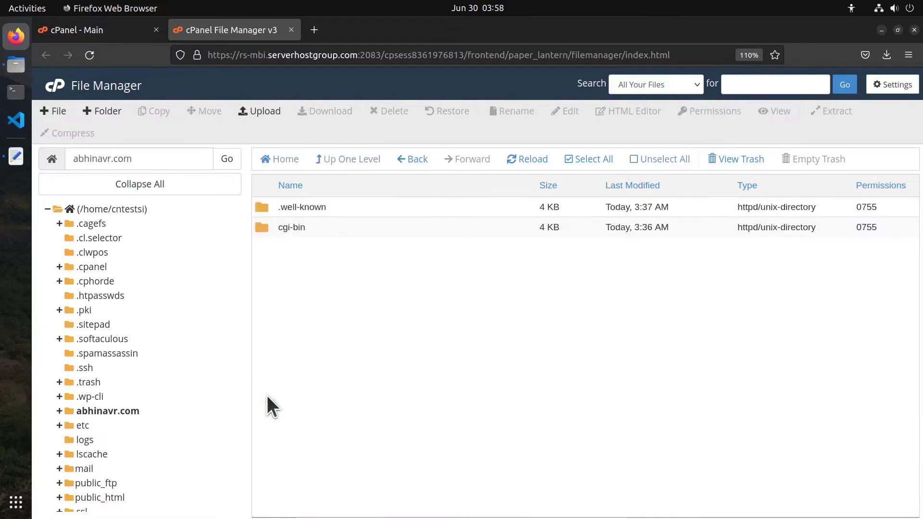
Check abhinavr.com's document root under Addon Domains, then verify the File Manager path.
left_click(123, 30)
scroll(192, 259, "down", 9)
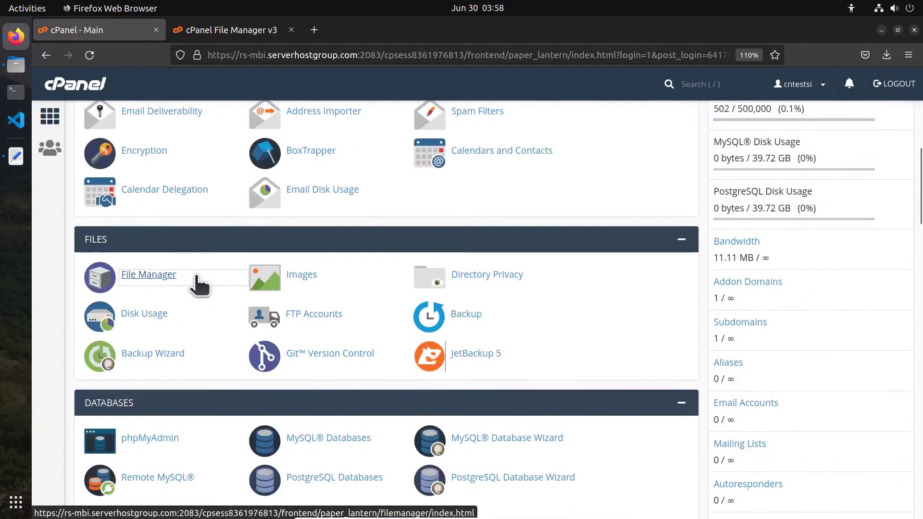
scroll(194, 279, "down", 5)
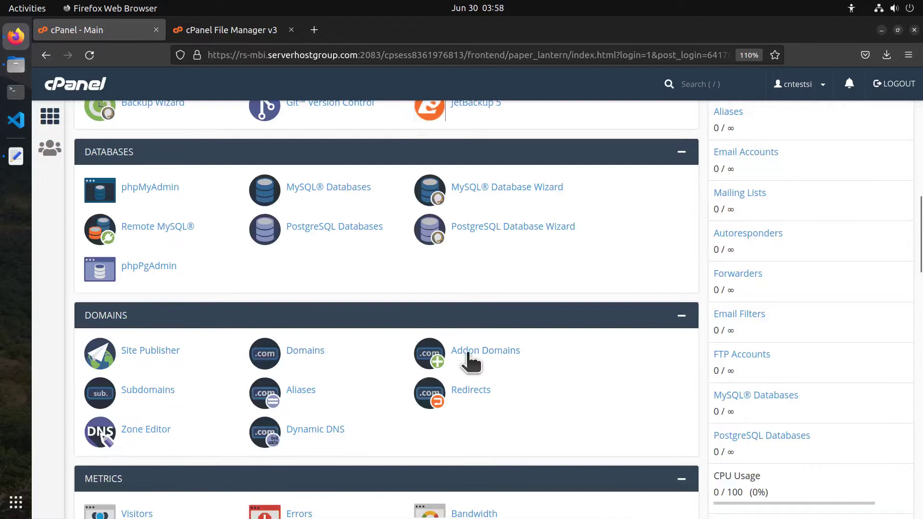
left_click(445, 356)
scroll(500, 327, "down", 3)
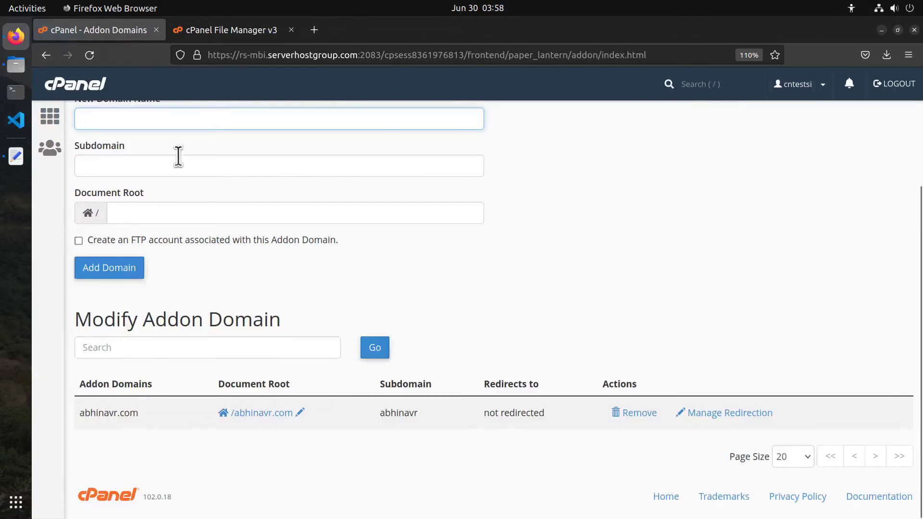
left_click(194, 33)
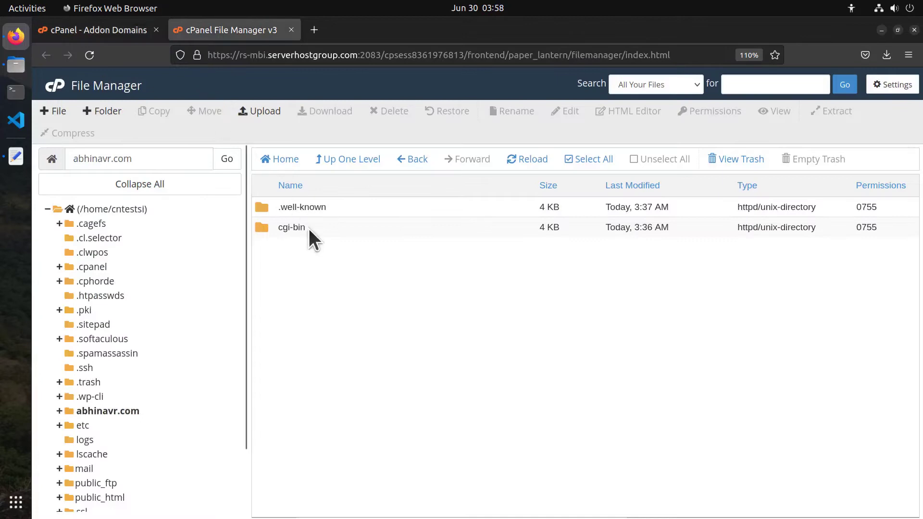
left_click(102, 161)
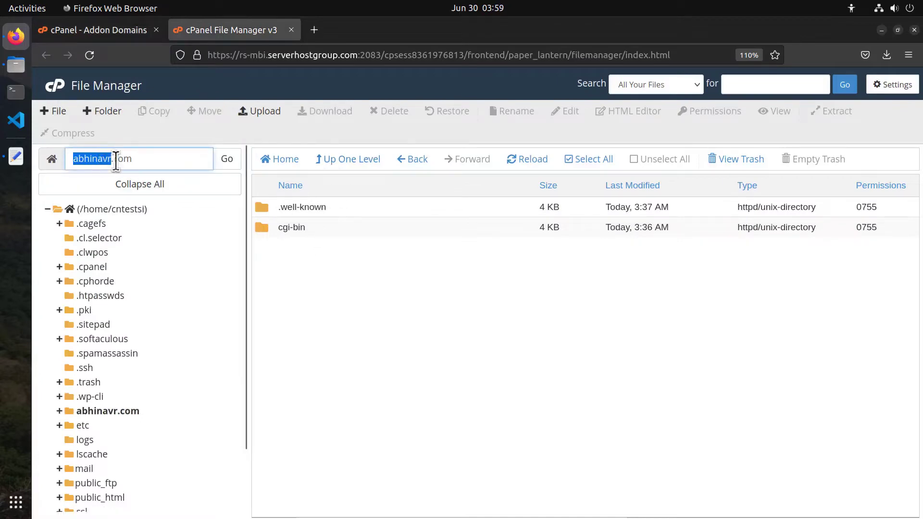
left_click(140, 159)
left_click(304, 275)
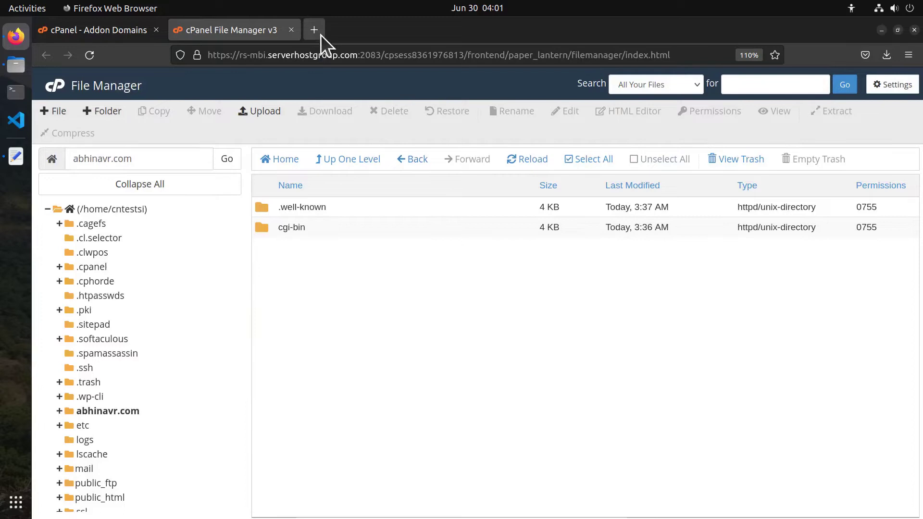
Load abhinavr.com in a new Firefox tab, note the 404 Not Found, and go back to File Manager.
left_click(315, 31)
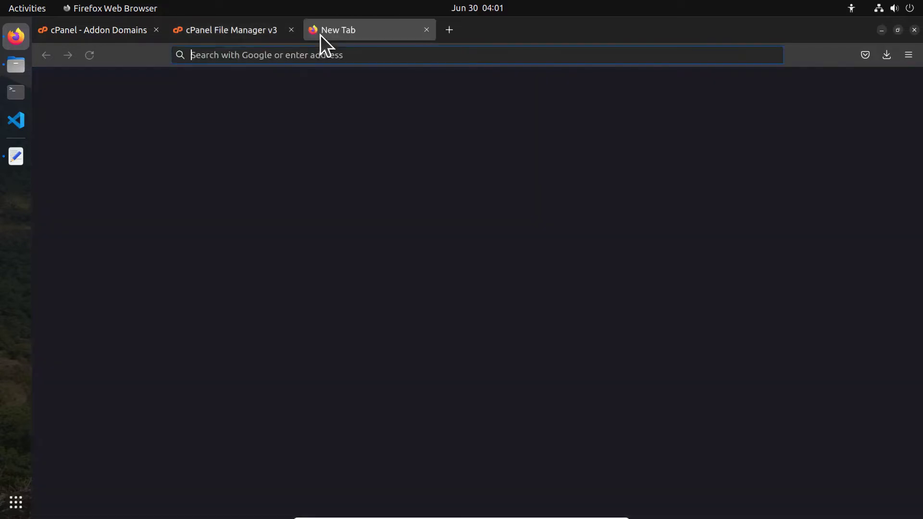
type("abhinavr.com/")
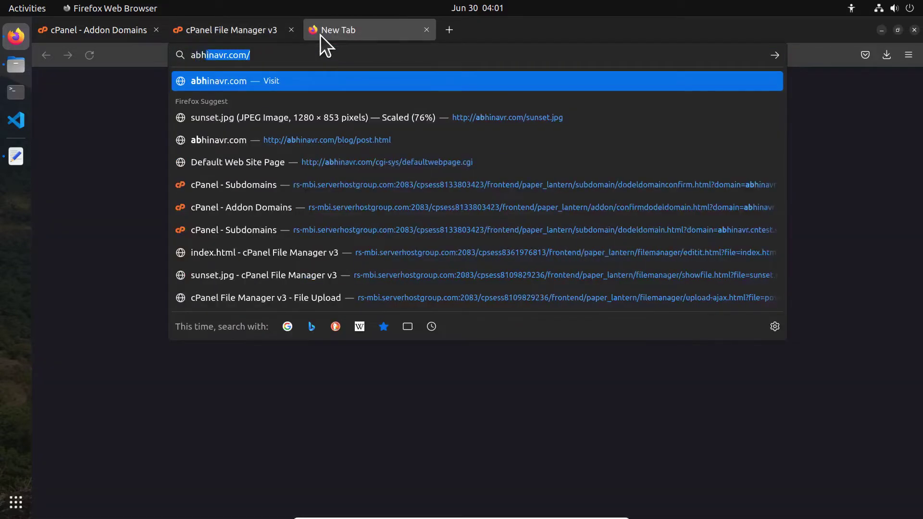
key("Return")
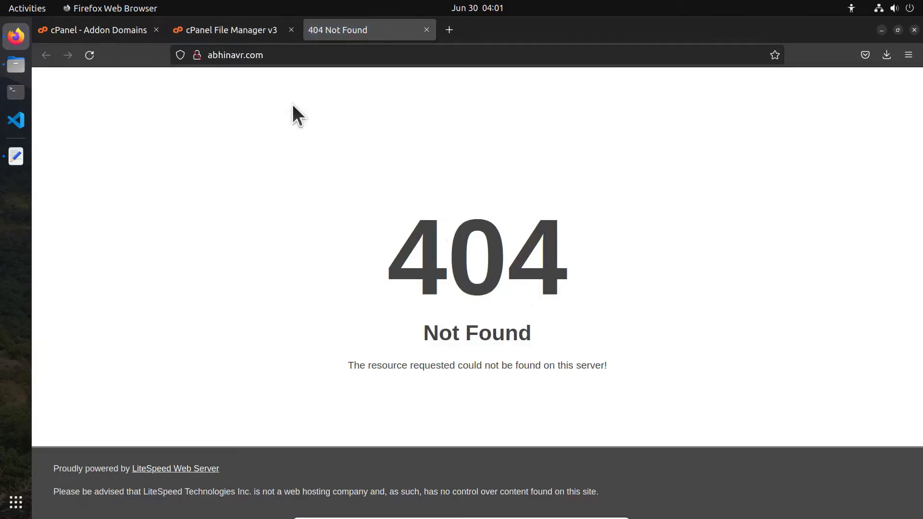
left_click(239, 29)
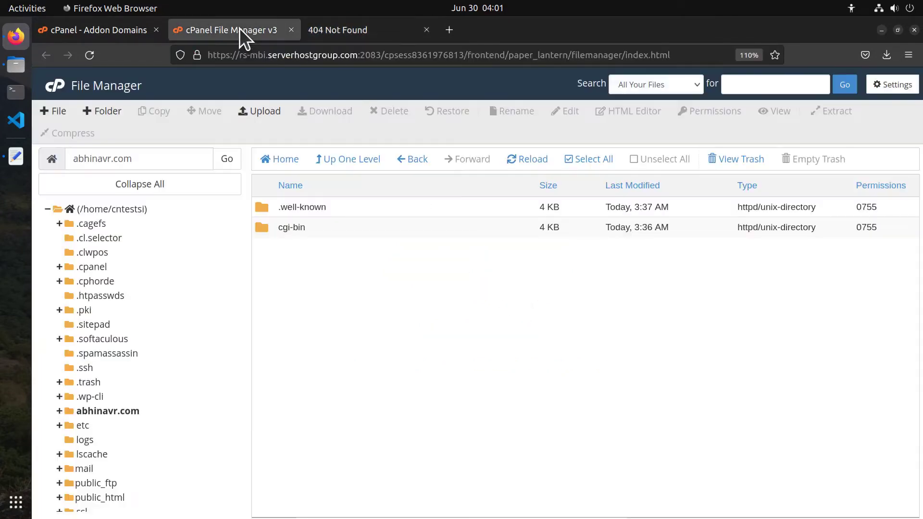
Create index.html in abhinavr.com and open it in the code editor with utf-8 encoding.
left_click(54, 113)
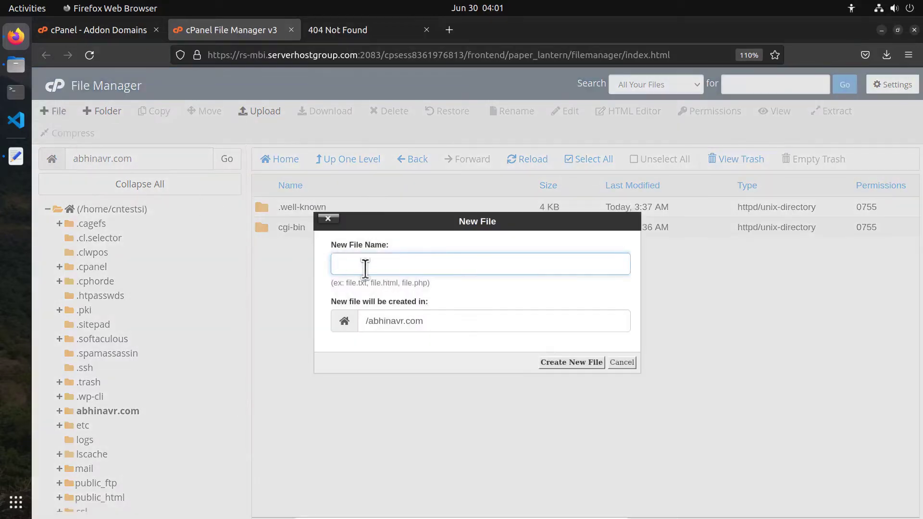
type("index.html")
left_click(554, 361)
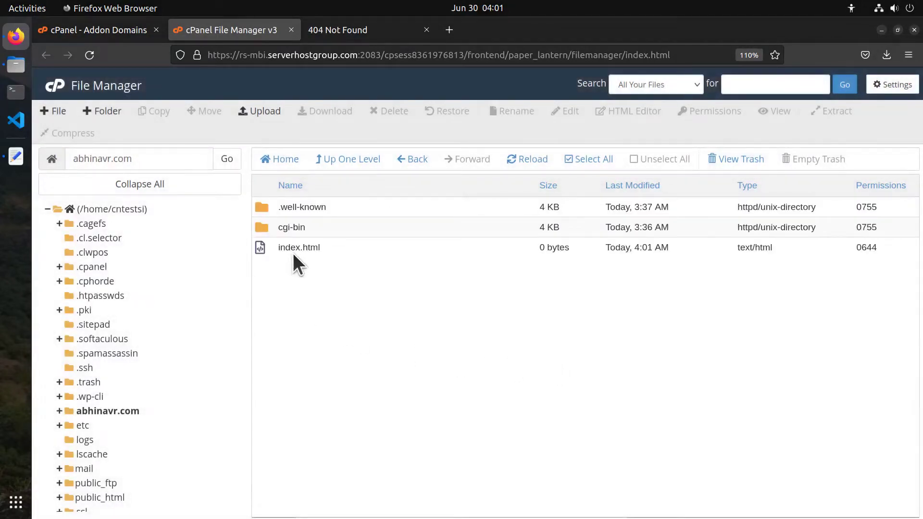
left_click(267, 250)
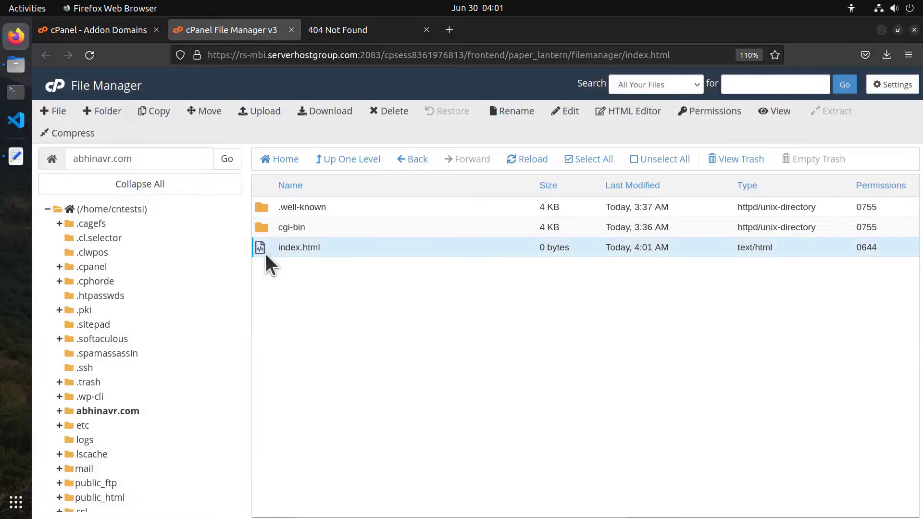
left_click(571, 112)
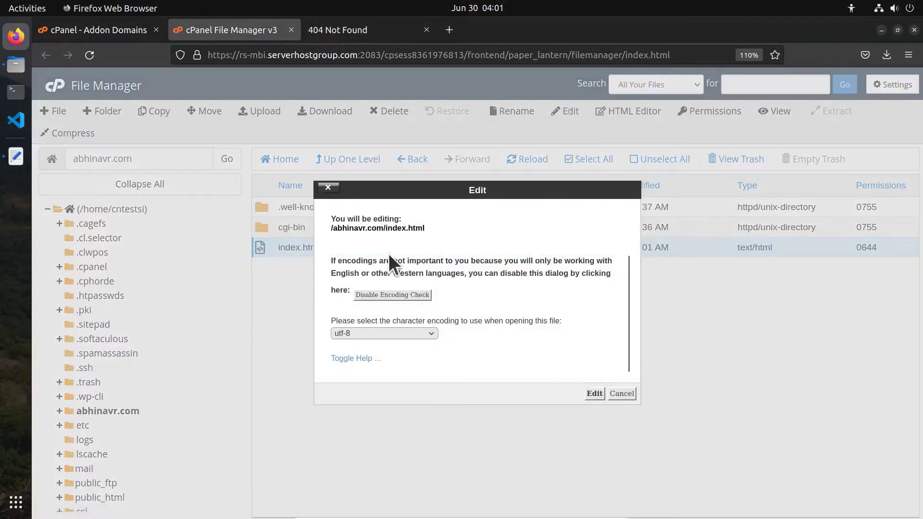
left_click(379, 334)
left_click(373, 317)
left_click(594, 394)
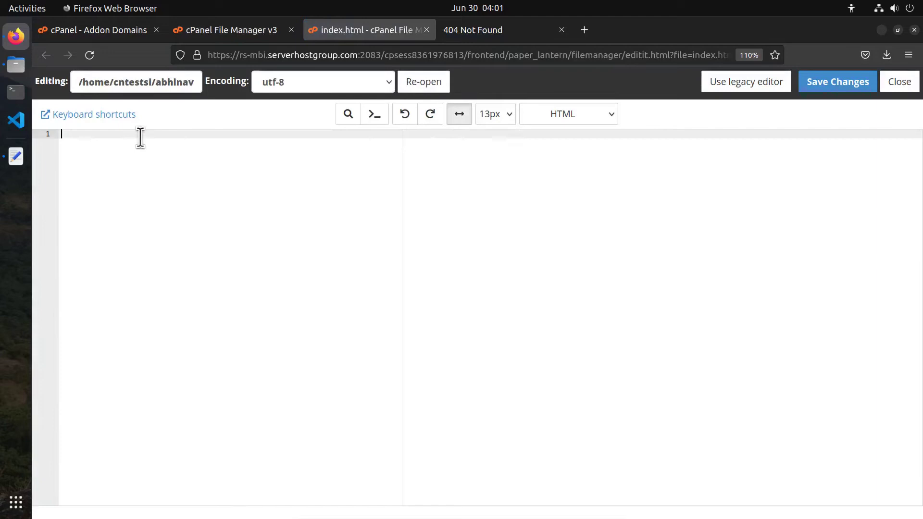
Write html/head/body markup titled 'My Website' with h1 'Welcome to my website!' and save it.
type("<html>")
key("Return")
type("<head>")
key("Return")
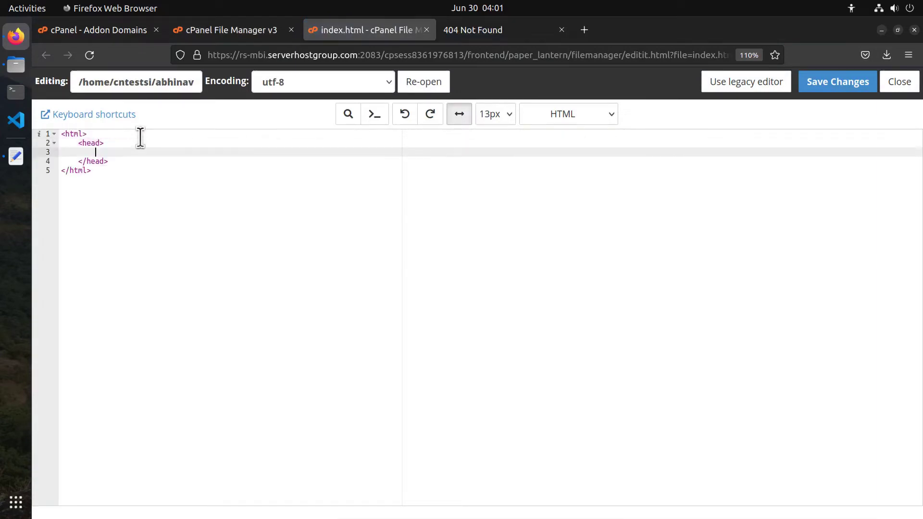
type("<title>My Website</title>")
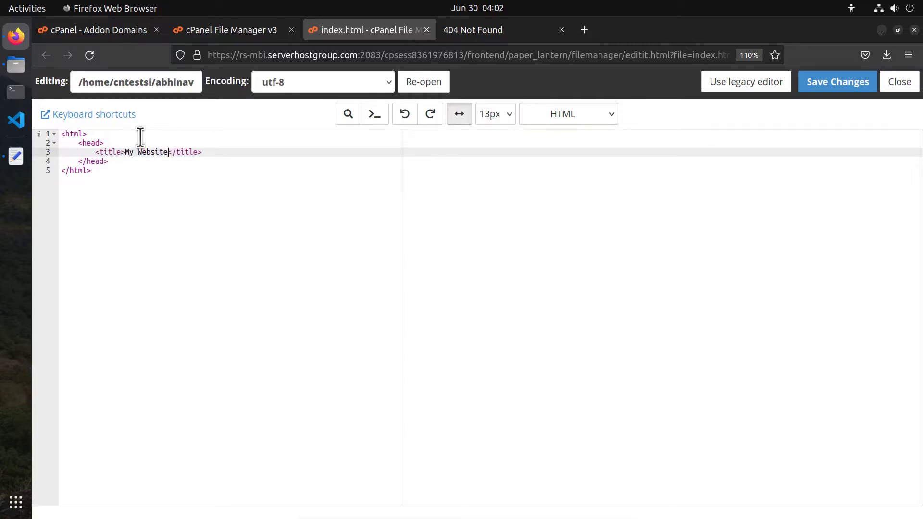
key("Down")
key("Return")
type("<")
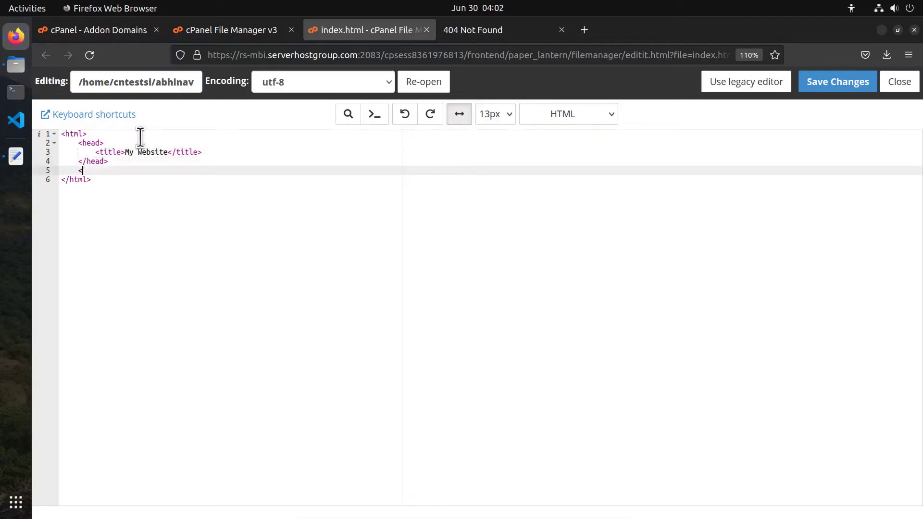
type("body>")
key("Return")
type("<")
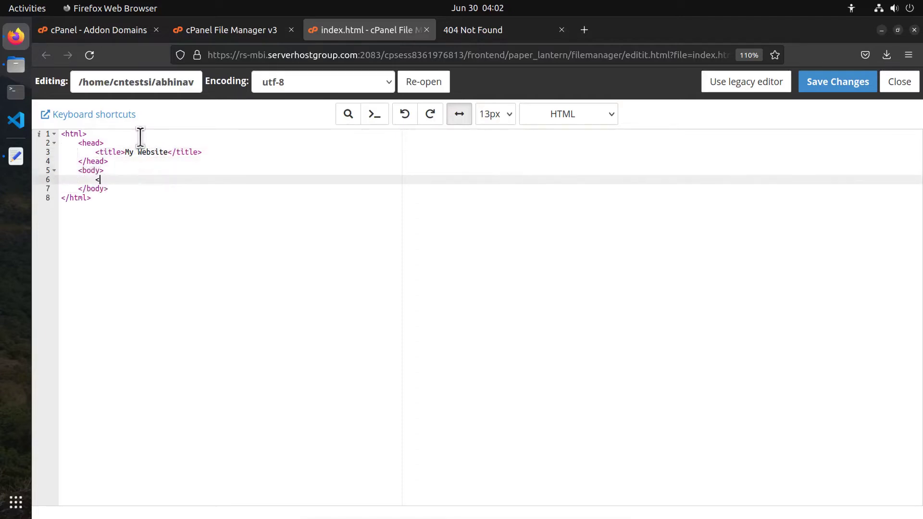
type("h1>Welcome to my web")
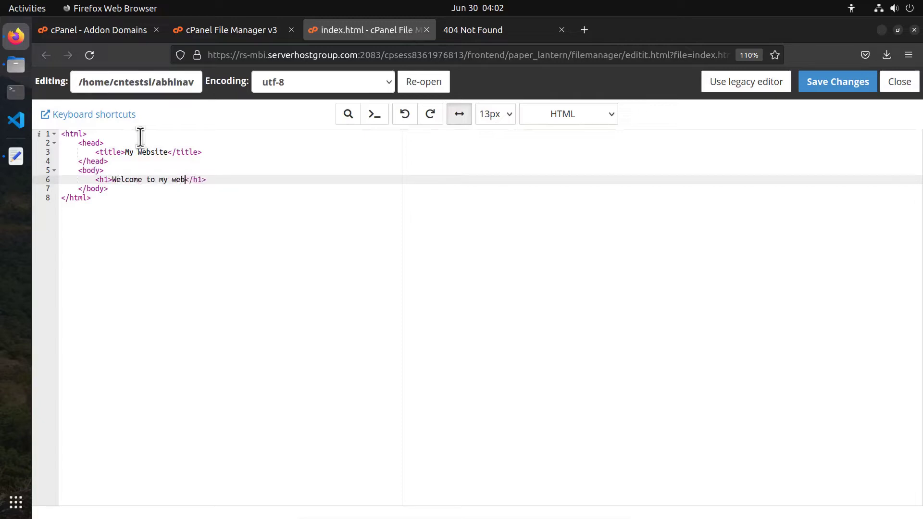
type("site!")
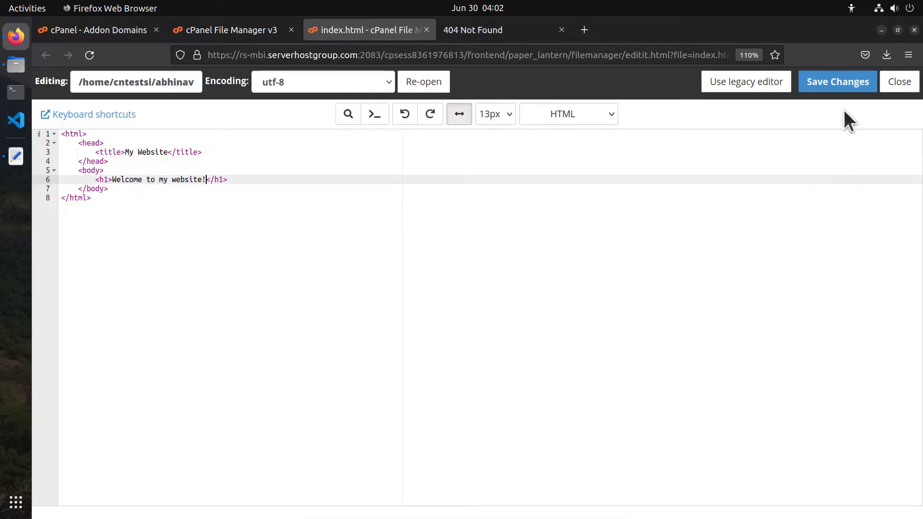
left_click(839, 85)
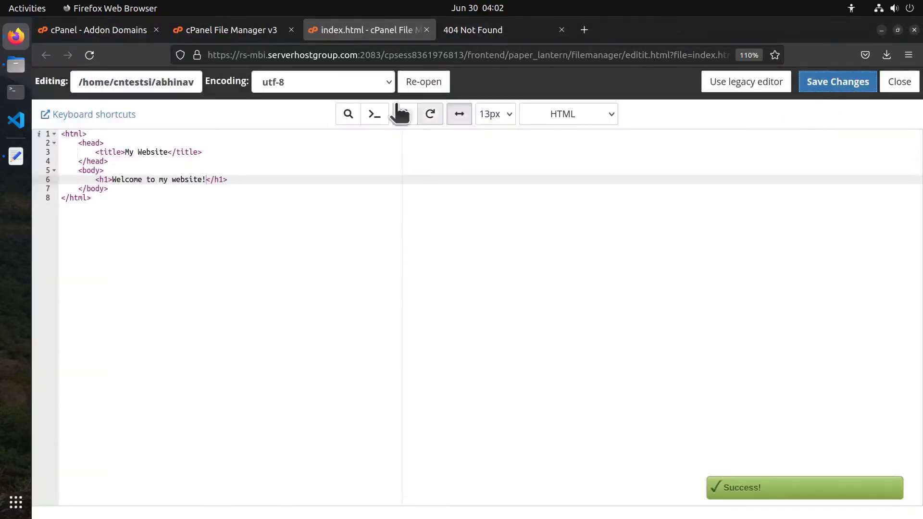
left_click(263, 32)
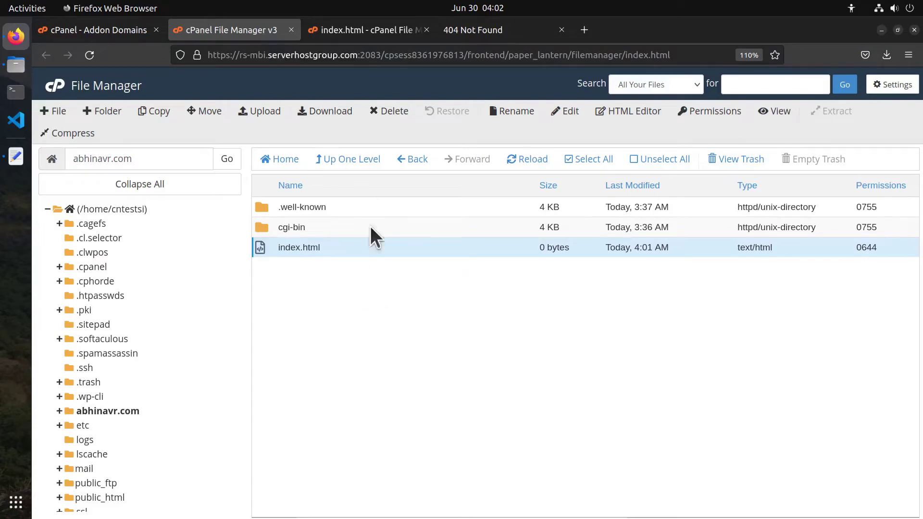
Refresh the listing, close the index.html editor, and reload abhinavr.com to see the welcome heading.
left_click(521, 162)
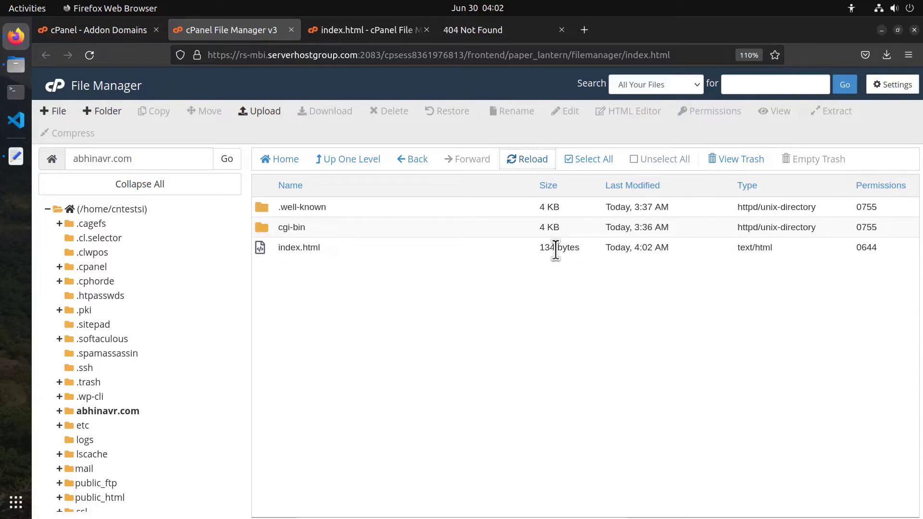
left_click(261, 250)
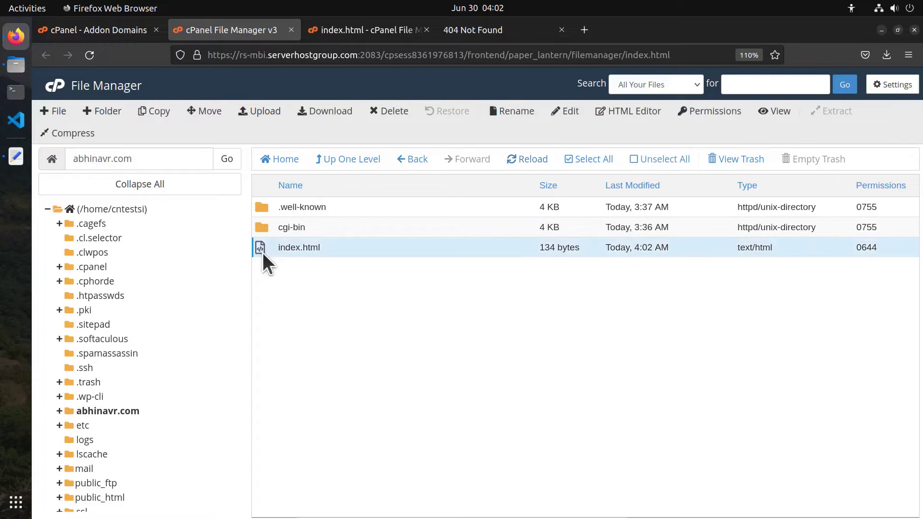
left_click(397, 34)
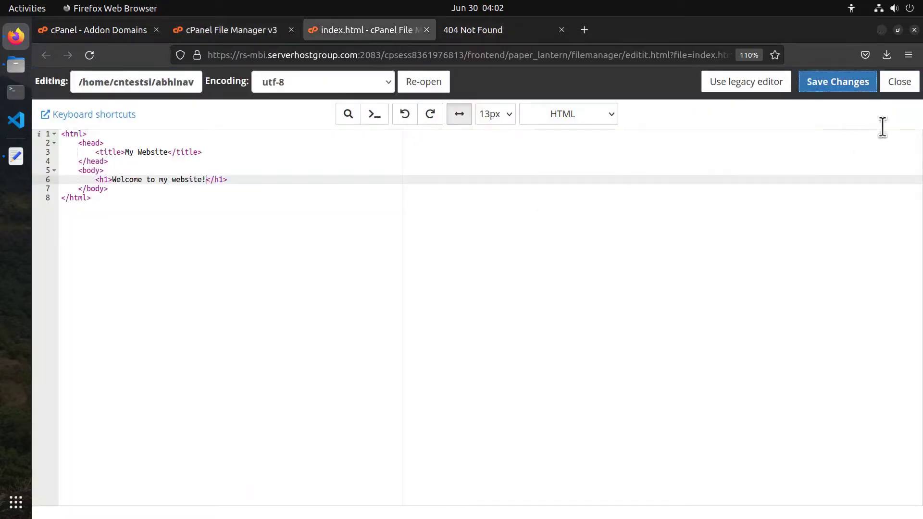
left_click(898, 82)
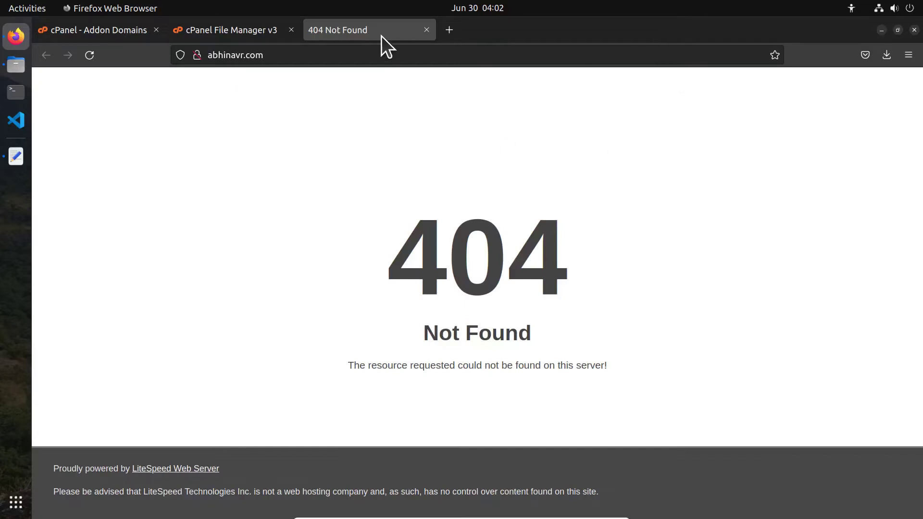
left_click(95, 54)
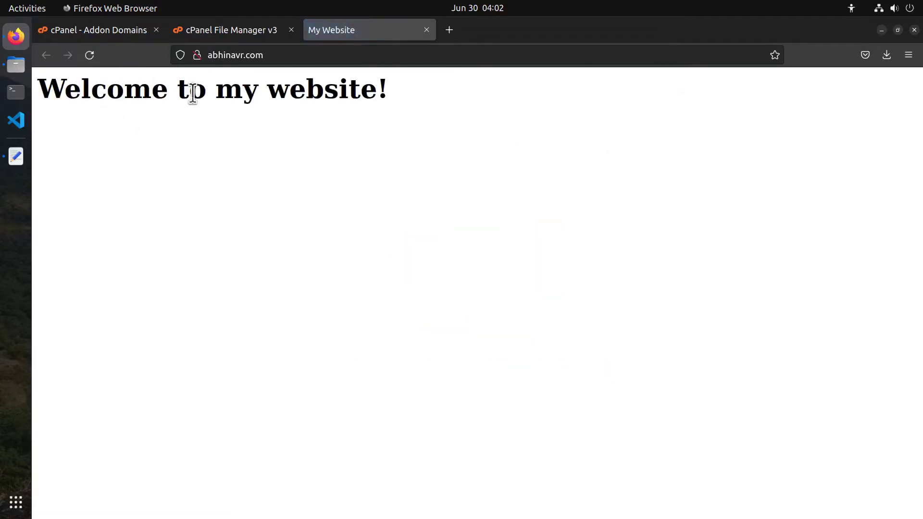
left_click(230, 38)
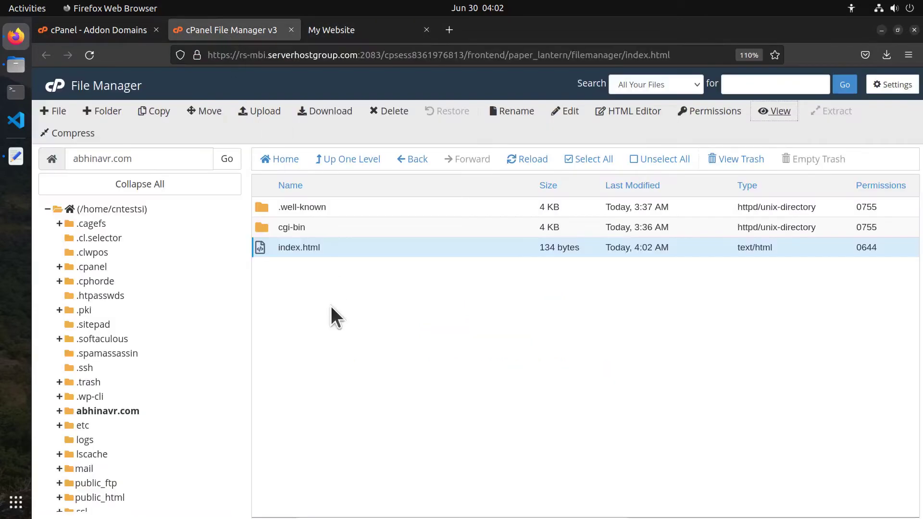
Make a new folder named pictures in abhinavr.com and open it.
left_click(111, 113)
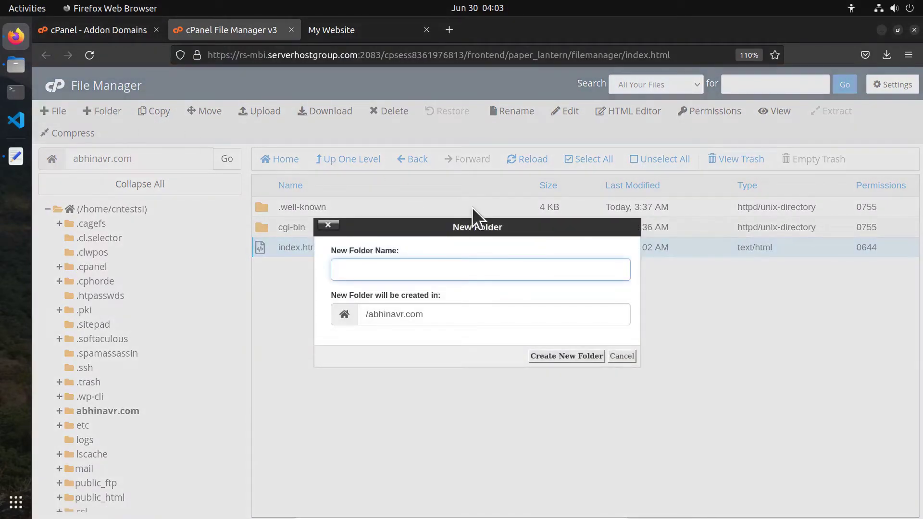
type("pictures")
left_click(552, 357)
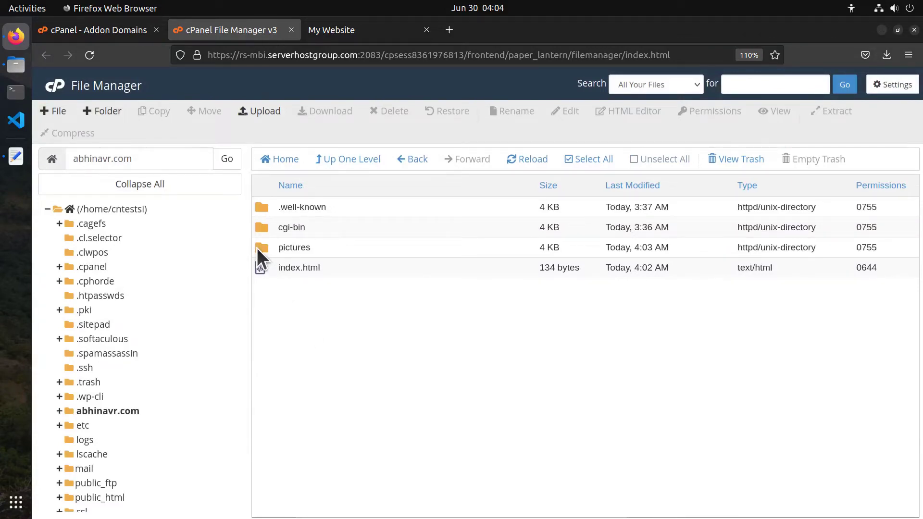
left_click(256, 247)
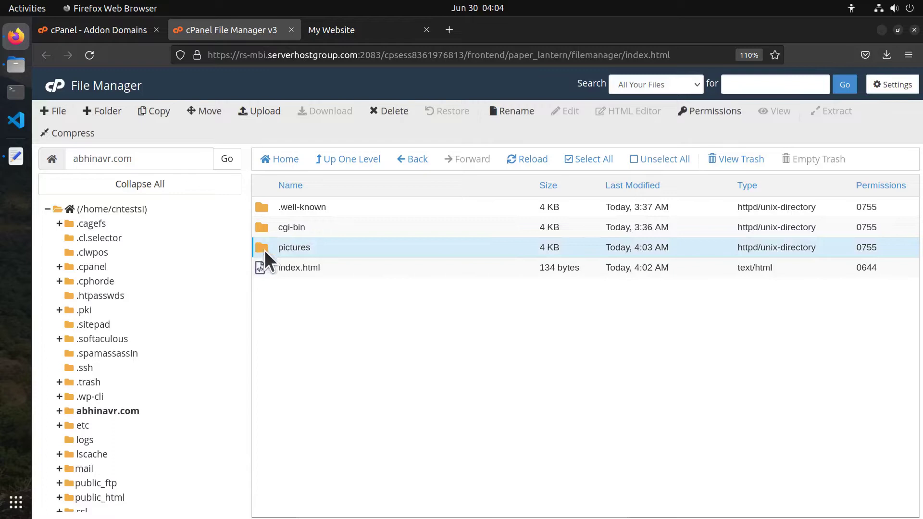
double_click(264, 250)
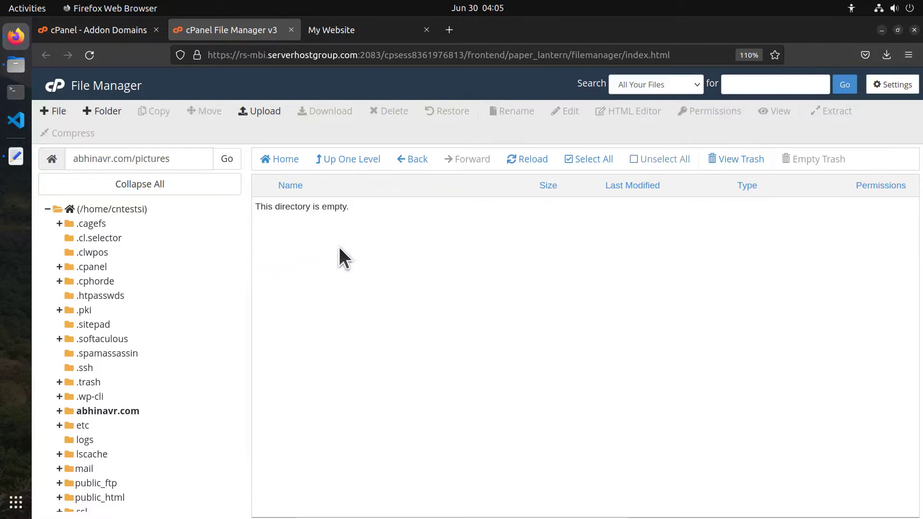
With overwrite enabled, upload kerala.jpg from the local Pictures folder.
left_click(257, 112)
left_click(148, 200)
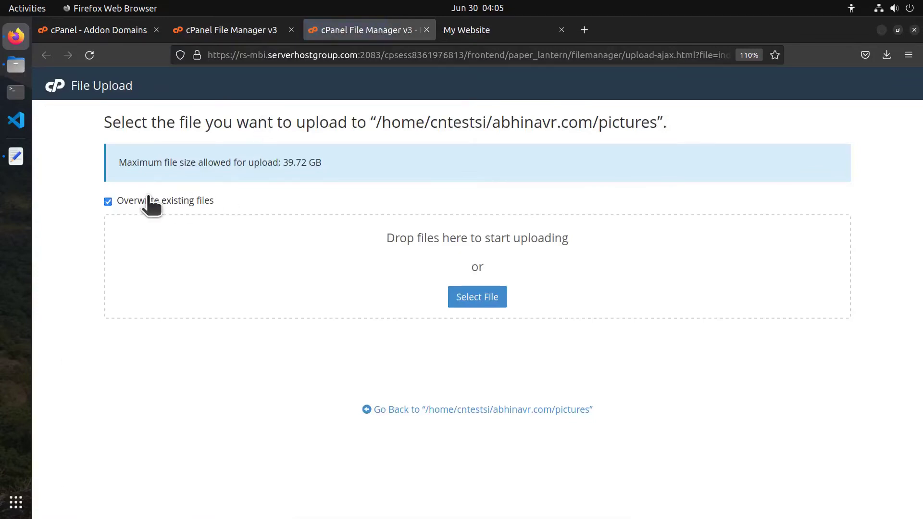
left_click(467, 298)
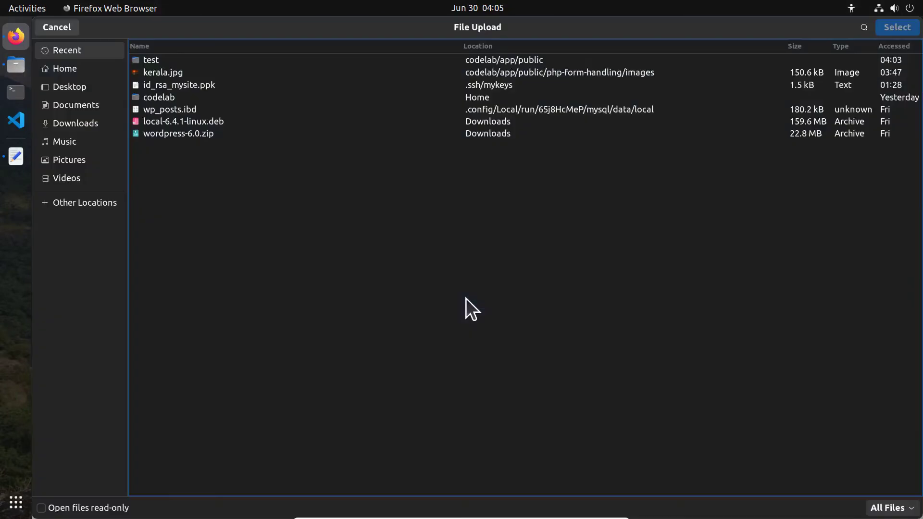
left_click(82, 160)
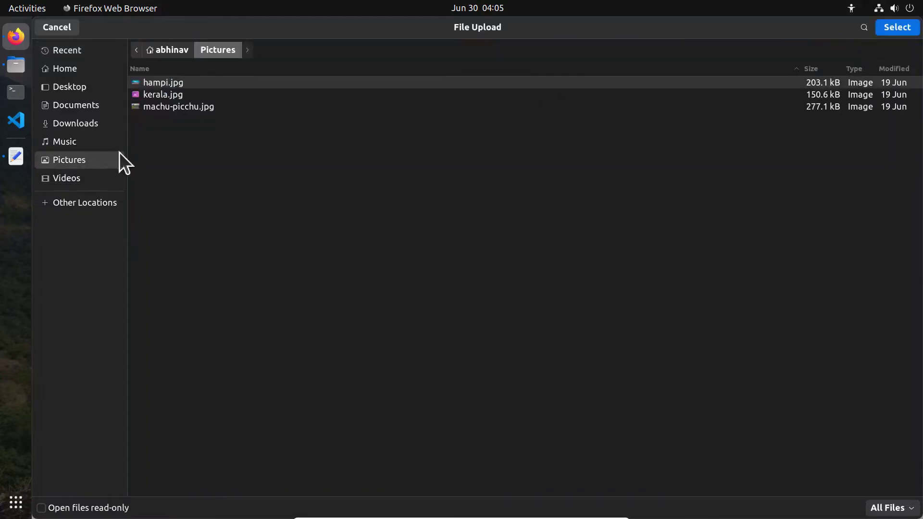
left_click(177, 93)
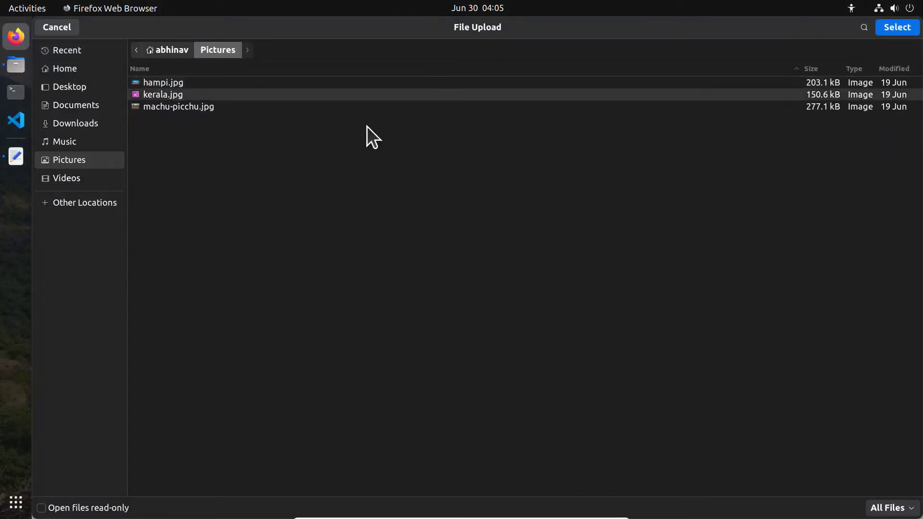
left_click(887, 27)
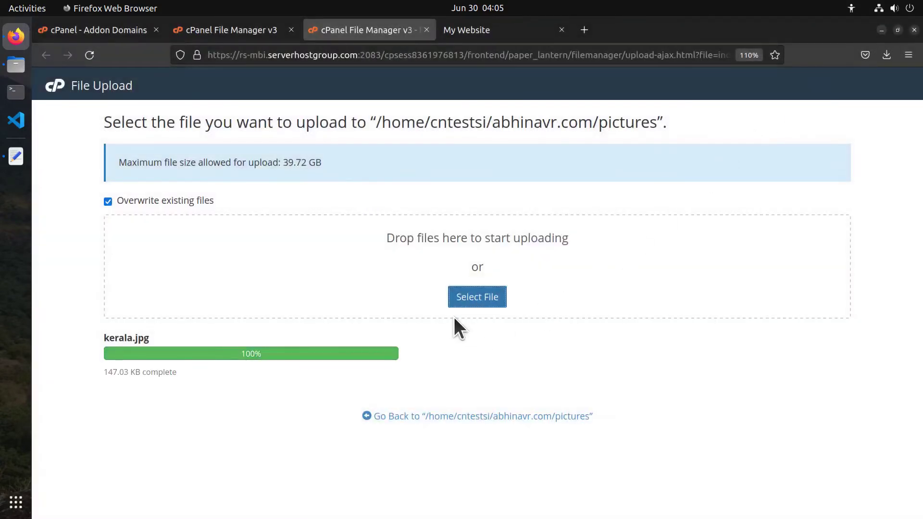
Upload hampi.jpg from the local Pictures folder as well.
left_click(474, 300)
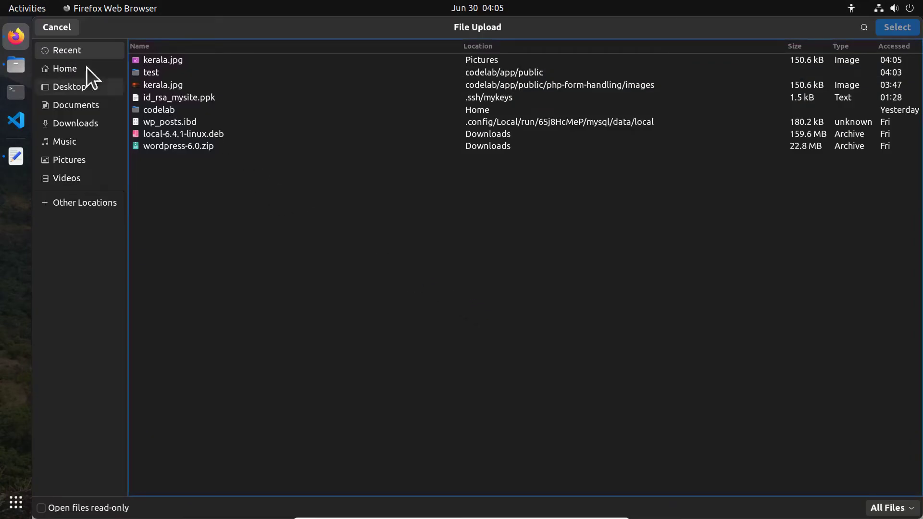
left_click(70, 160)
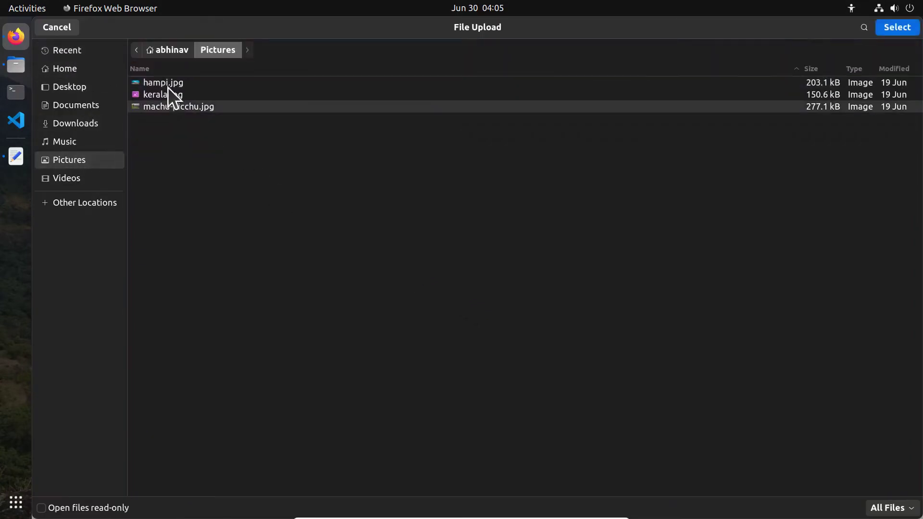
left_click(886, 30)
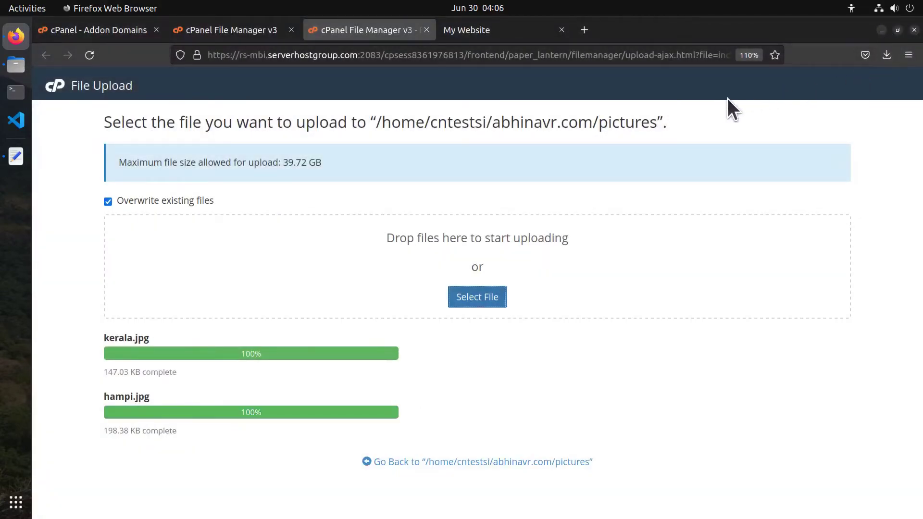
double_click(665, 30)
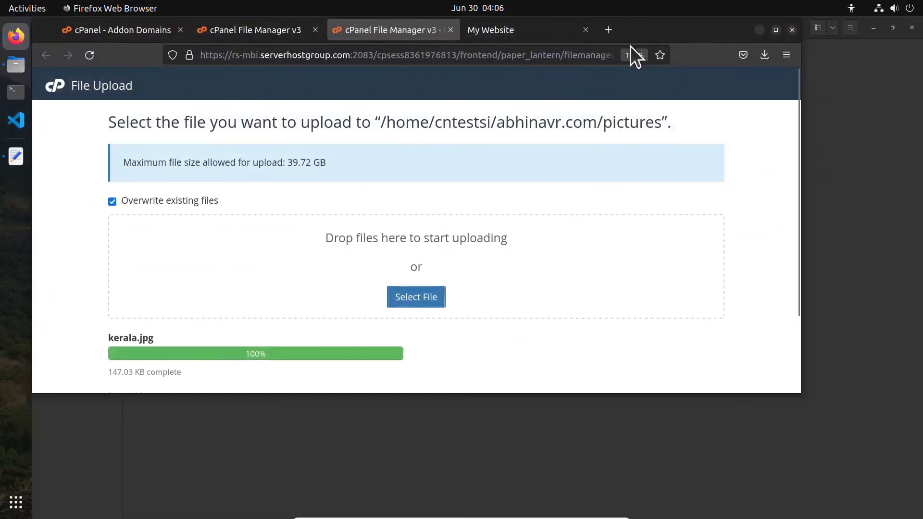
Drag kerala.jpg and machu-picchu.jpg from Files' Pictures folder onto the Firefox upload drop zone.
left_click(20, 63)
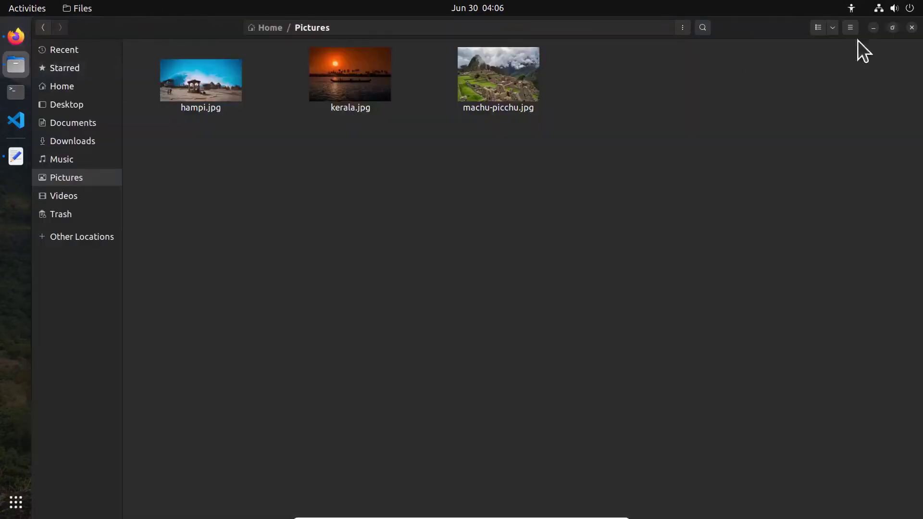
left_click(892, 27)
left_click_drag(486, 30, 885, 190)
left_click_drag(863, 288, 339, 253)
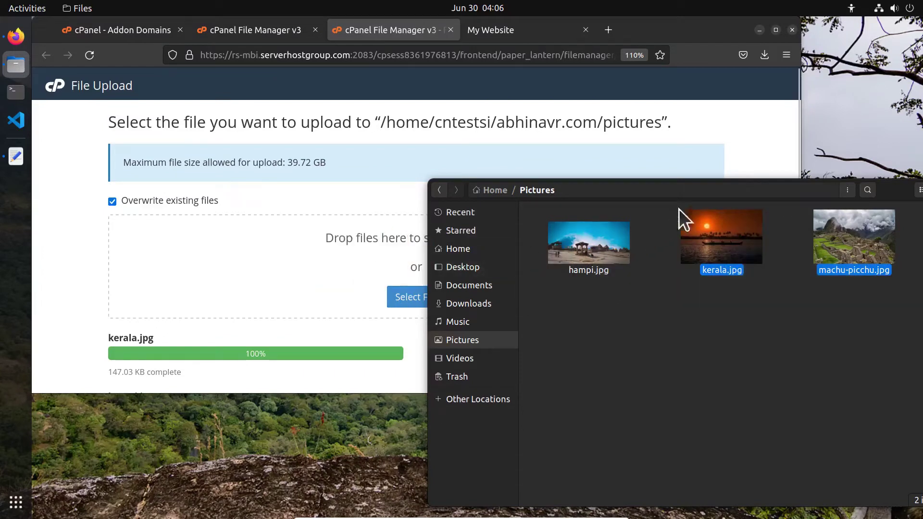
scroll(304, 258, "down", 4)
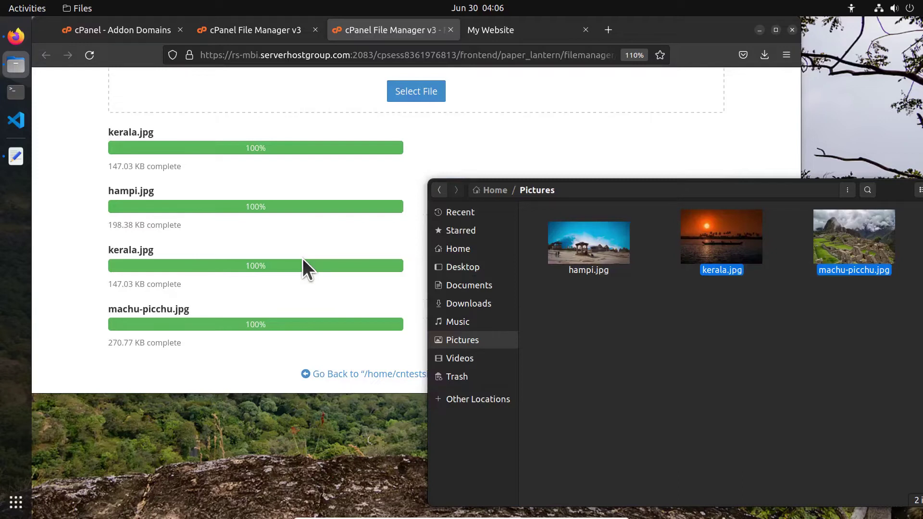
scroll(302, 260, "up", 3)
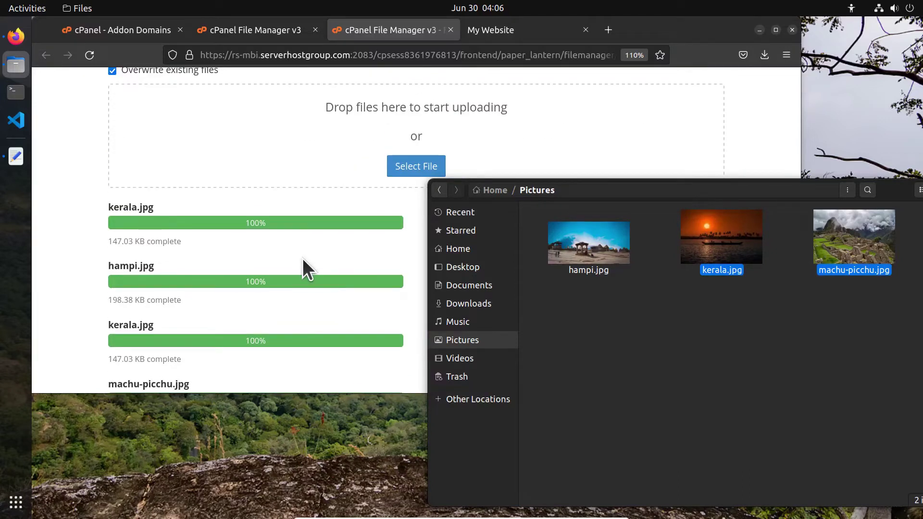
scroll(302, 258, "up", 5)
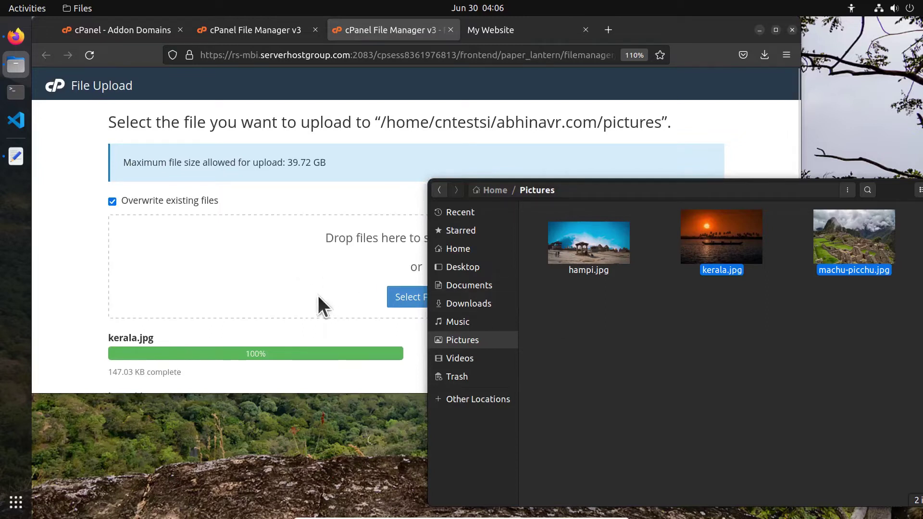
left_click(776, 29)
scroll(421, 348, "down", 3)
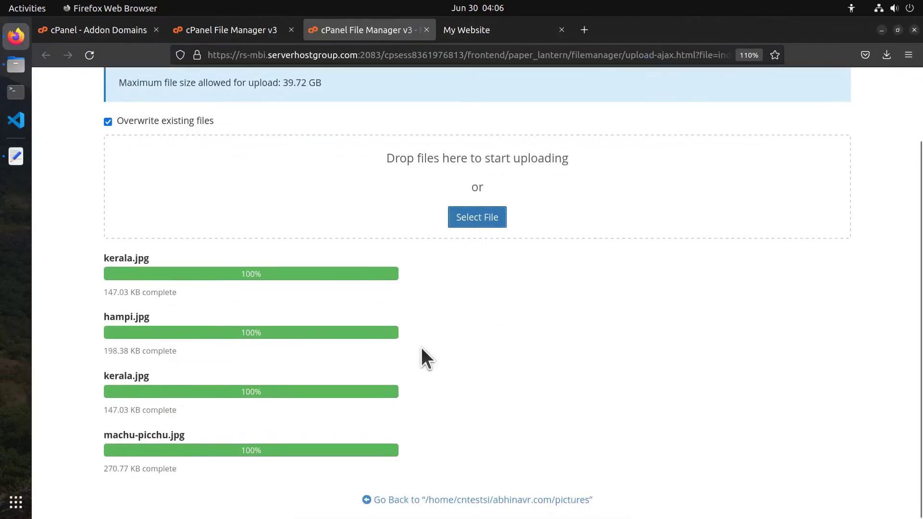
Return to the pictures listing and load abhinavr.com/pictures/hampi.jpg in Firefox.
left_click(478, 499)
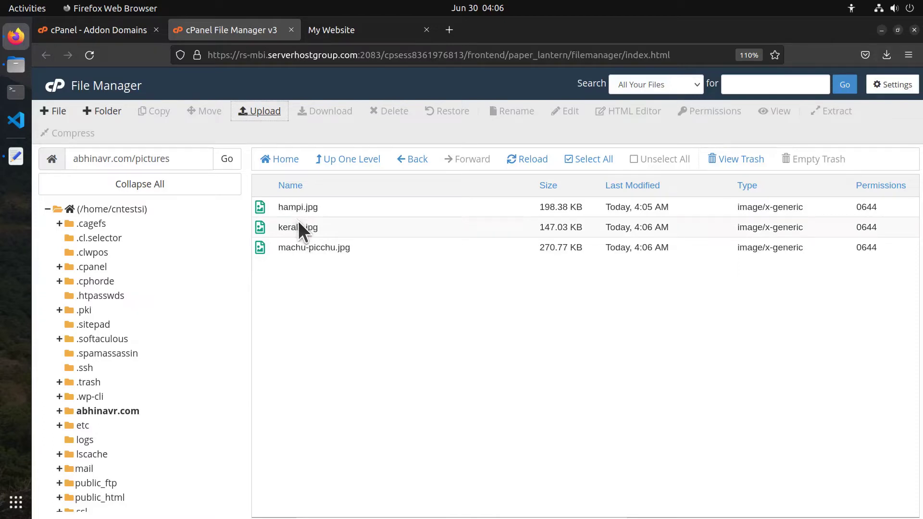
left_click(359, 35)
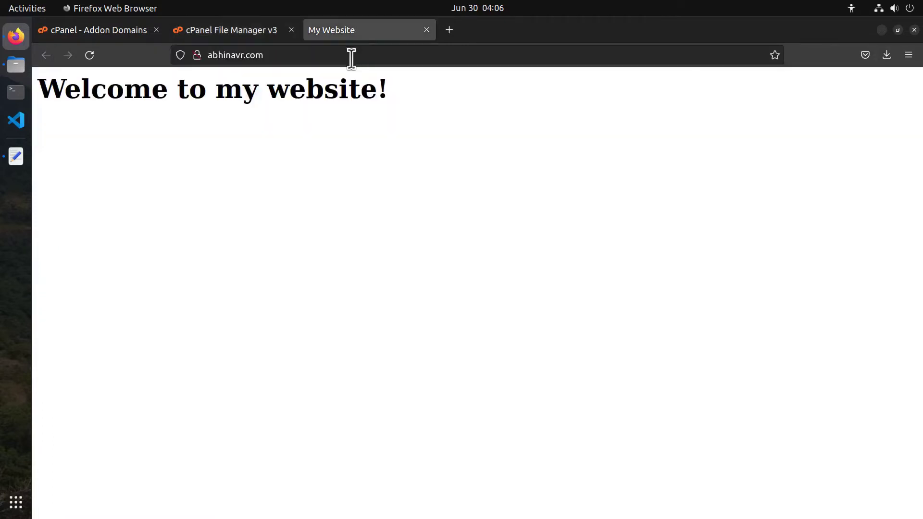
left_click(299, 57)
left_click(293, 59)
type("/picut")
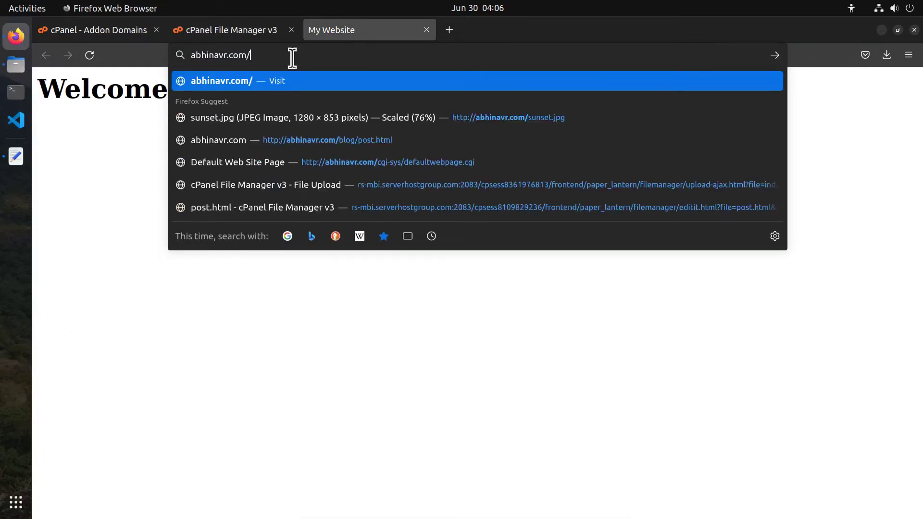
key("BackSpace")
key("BackSpace")
type("t")
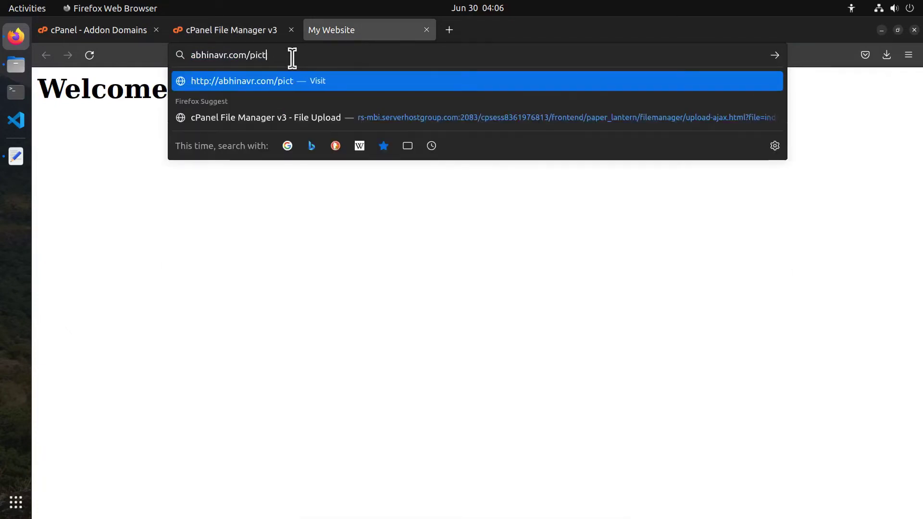
type("ures/hampi.jpg")
key("Return")
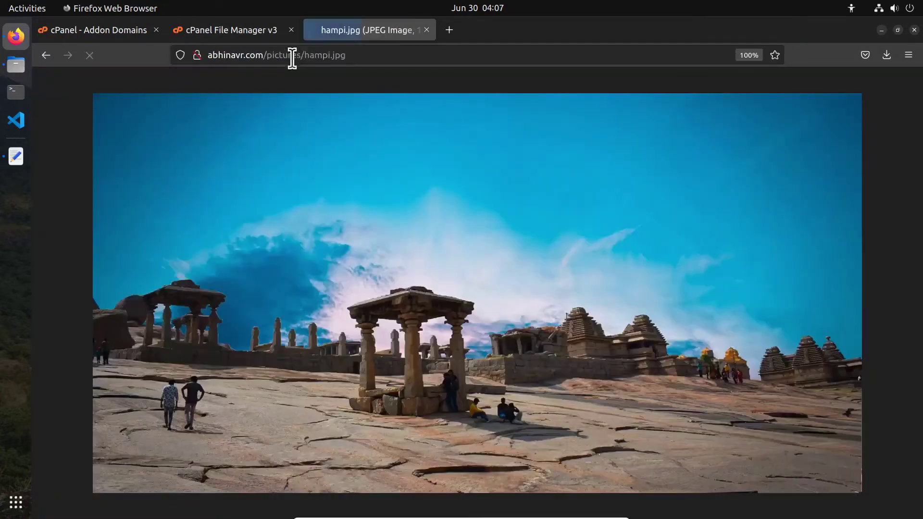
Load abhinavr.com/pictures/kerala.jpg too, then go back to the File Manager.
left_click(291, 56)
left_click(45, 59)
left_click(294, 56)
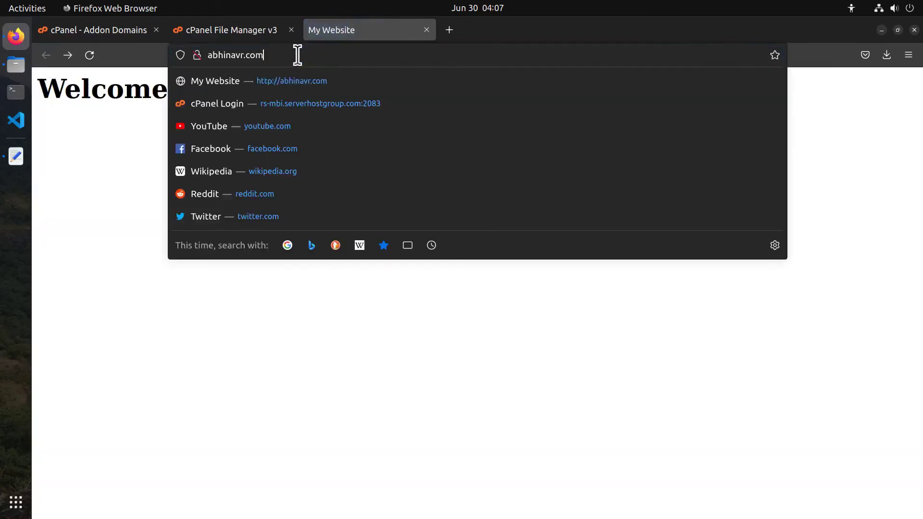
type("/pictures/kerala.jpg")
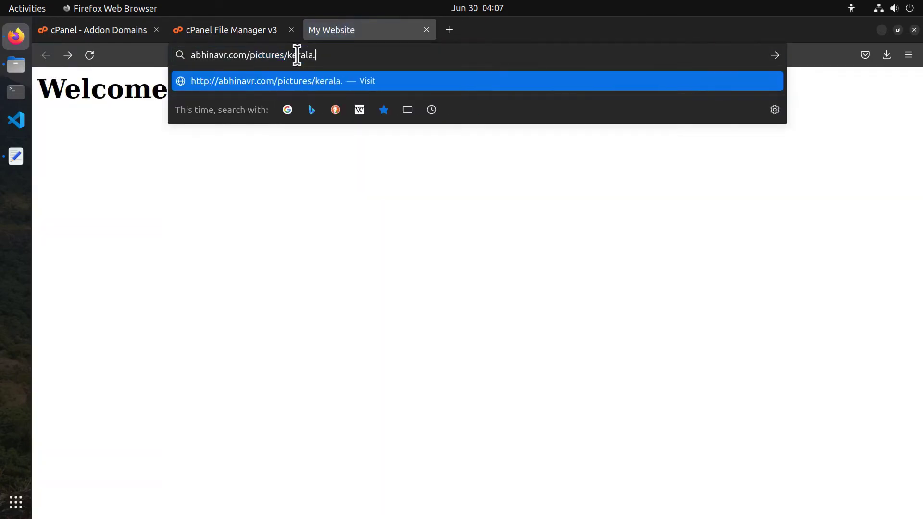
key("Return")
left_click(266, 38)
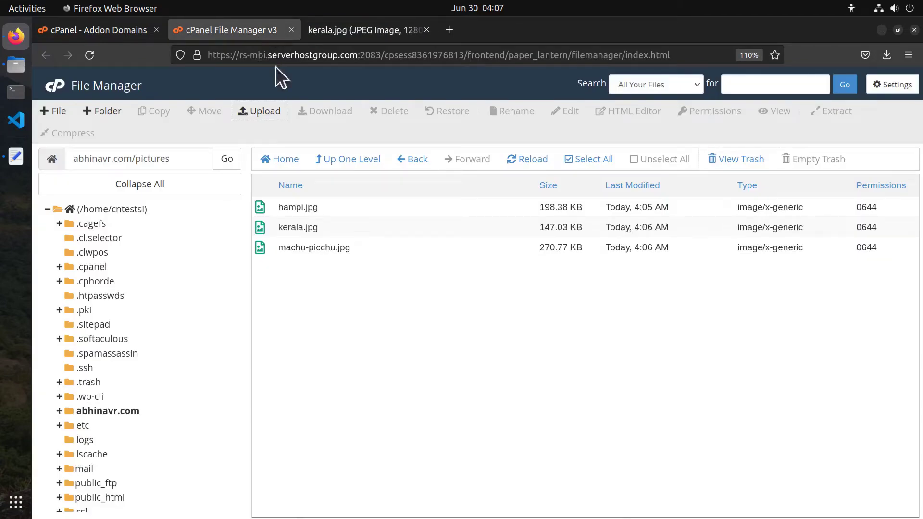
Download kerala.jpg from the pictures folder.
left_click(263, 230)
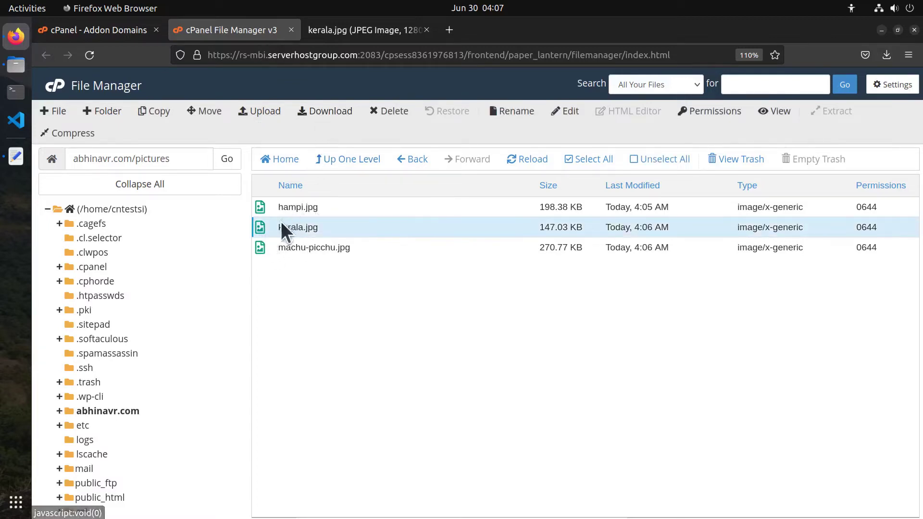
right_click(270, 229)
left_click(287, 242)
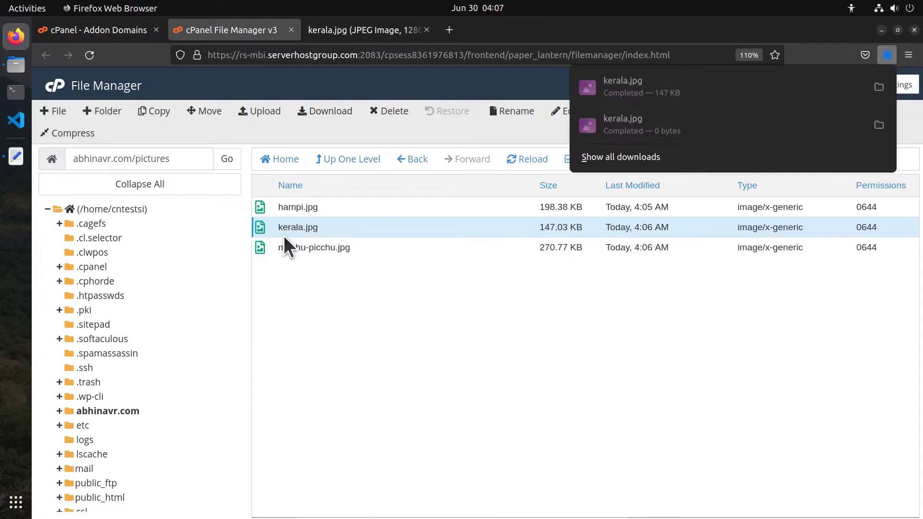
Confirm kerala.jpg is in the computer's Downloads folder, then return to Firefox.
left_click(22, 65)
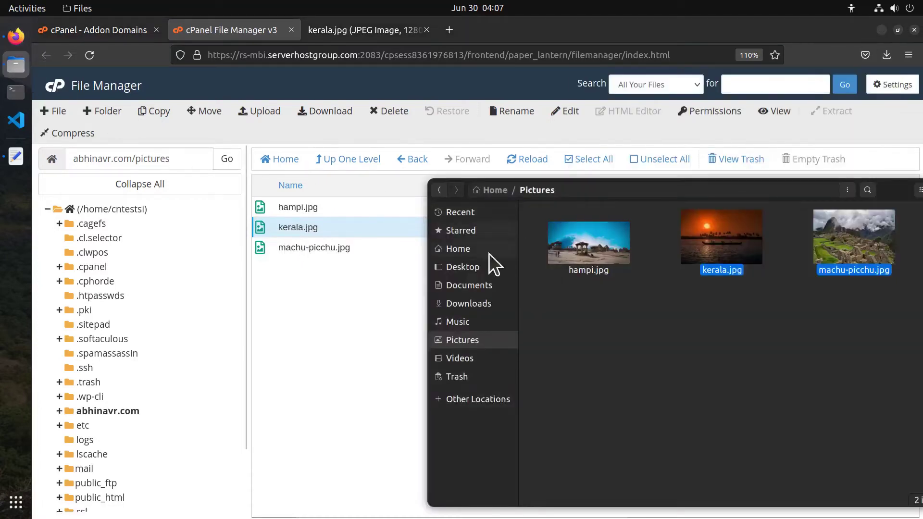
left_click(468, 303)
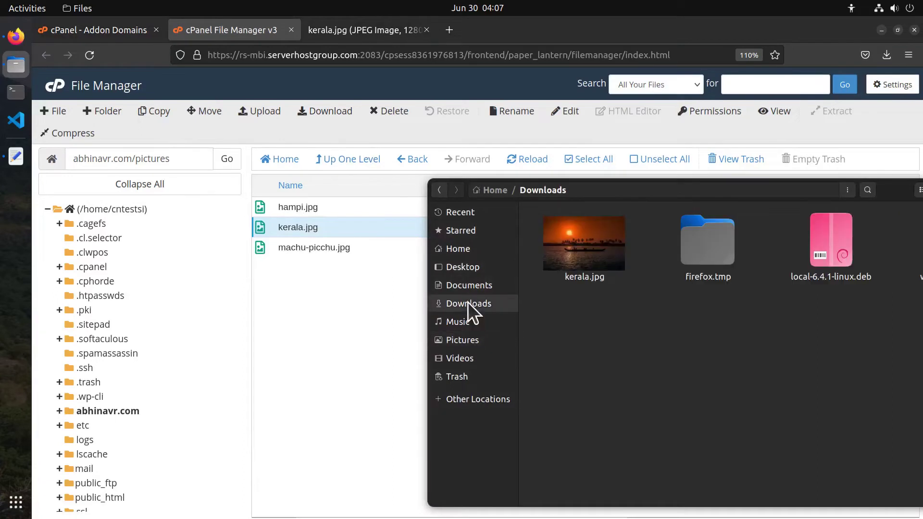
left_click(579, 248)
left_click(368, 264)
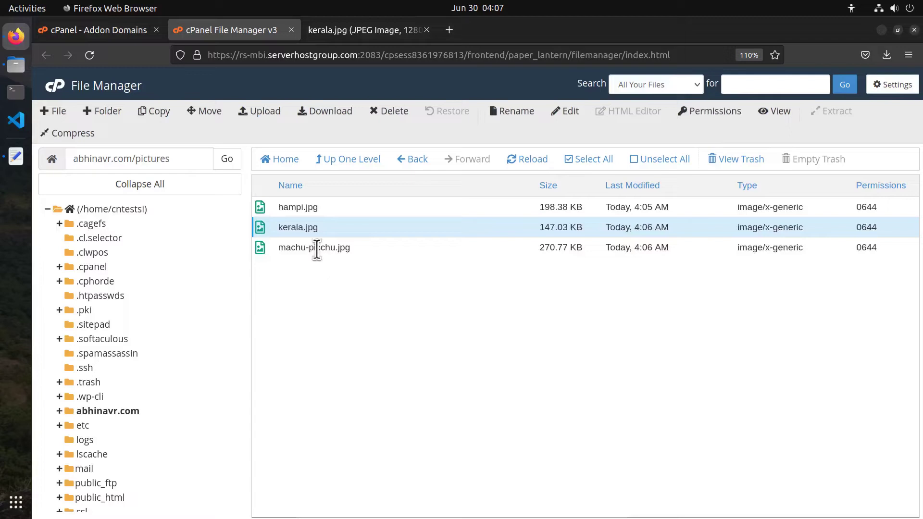
Move hampi.jpg to abhinavr.com by deleting 'pictures' from the destination path.
left_click(287, 208)
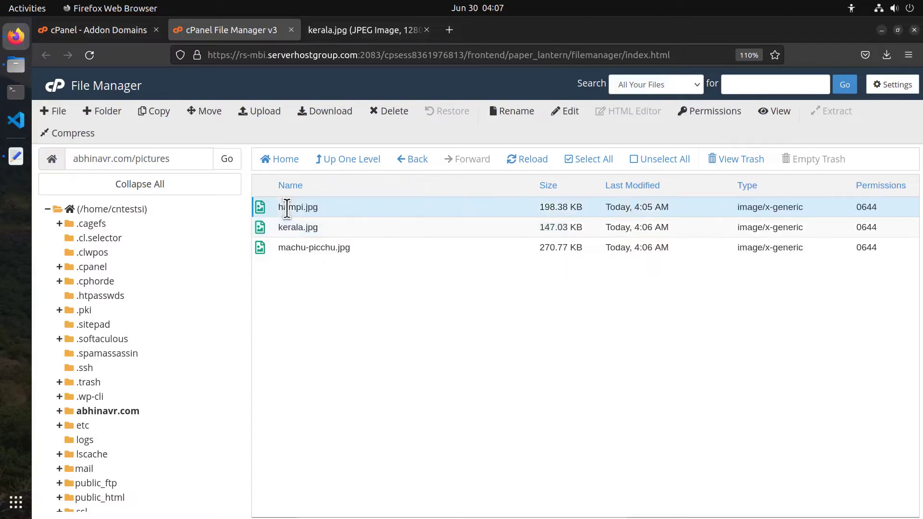
left_click(211, 112)
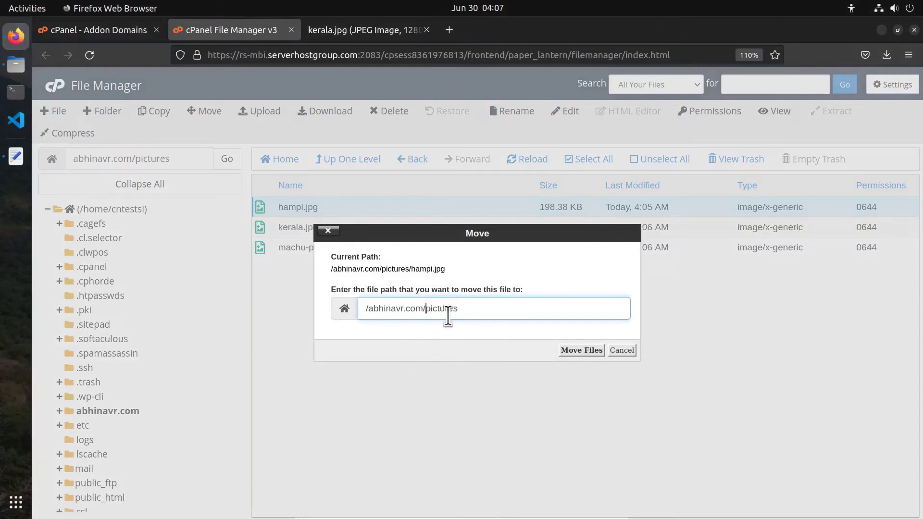
double_click(471, 314)
key("BackSpace")
left_click(570, 349)
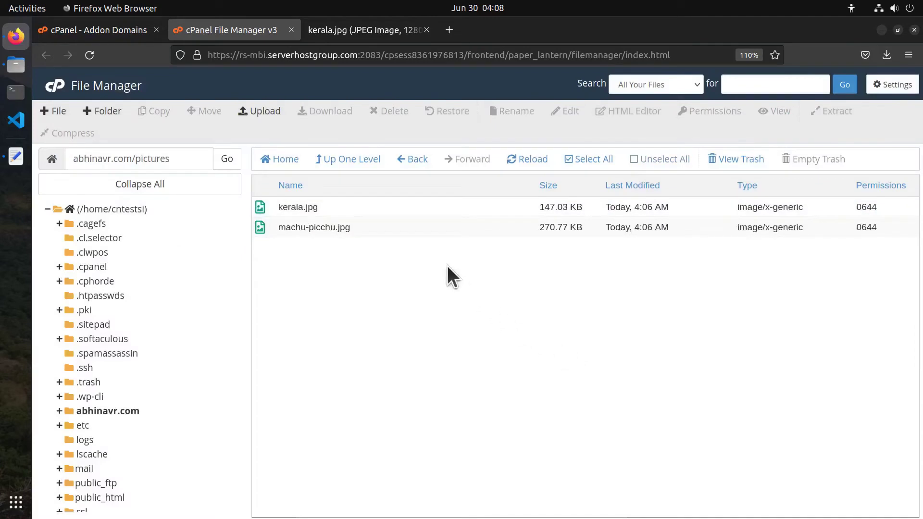
Trash hampi.jpg from the abhinavr.com folder and view it inside .trash.
left_click(333, 166)
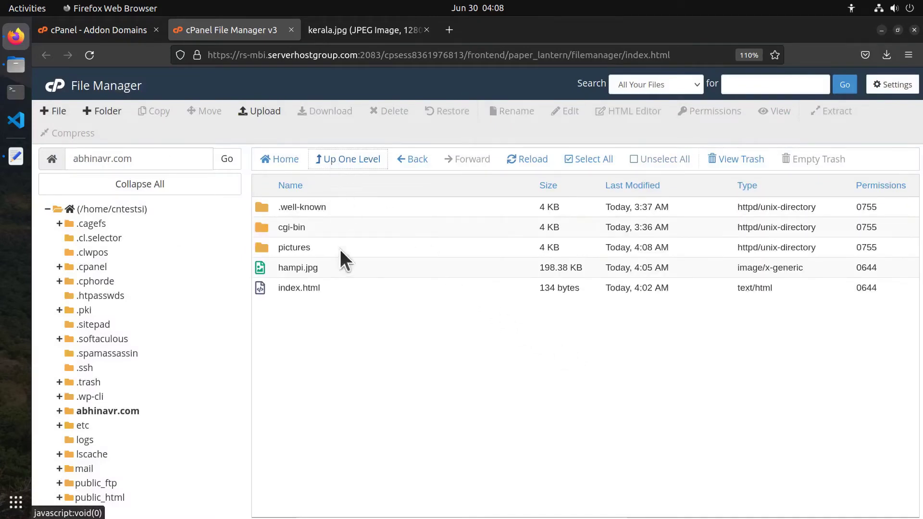
left_click(289, 268)
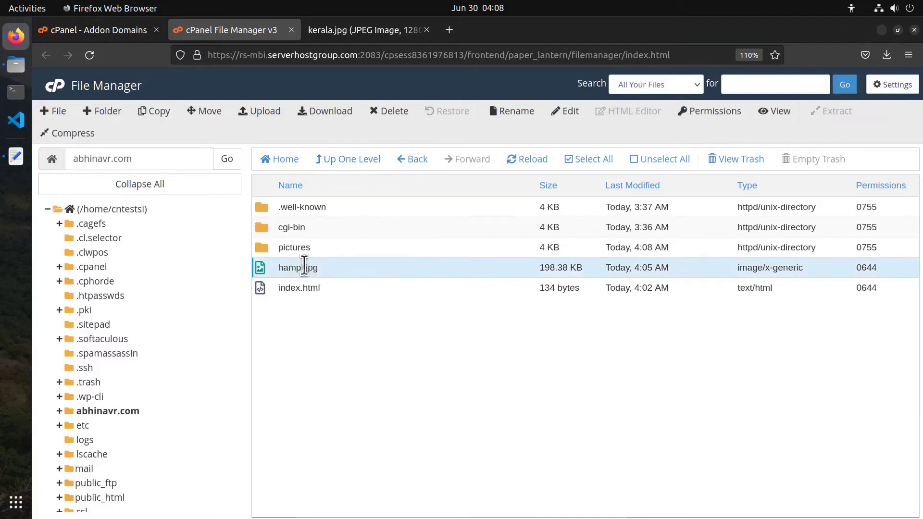
left_click(395, 115)
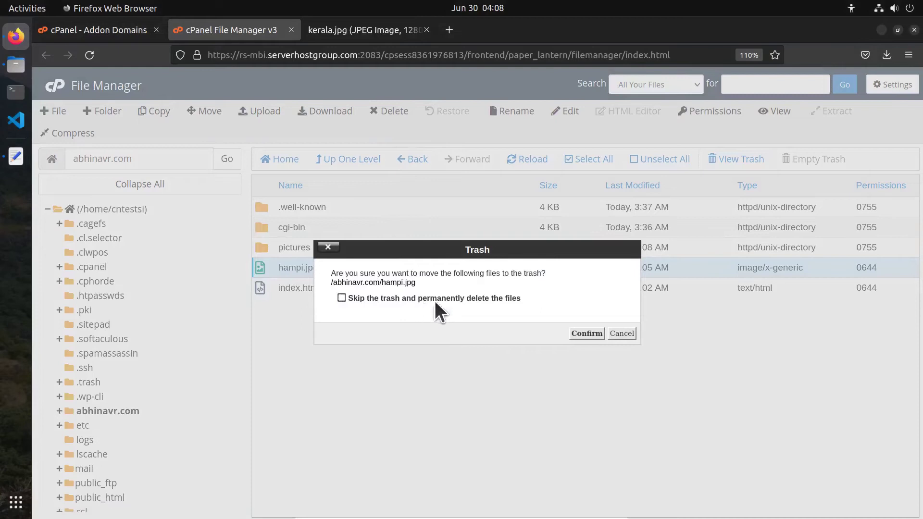
left_click(587, 333)
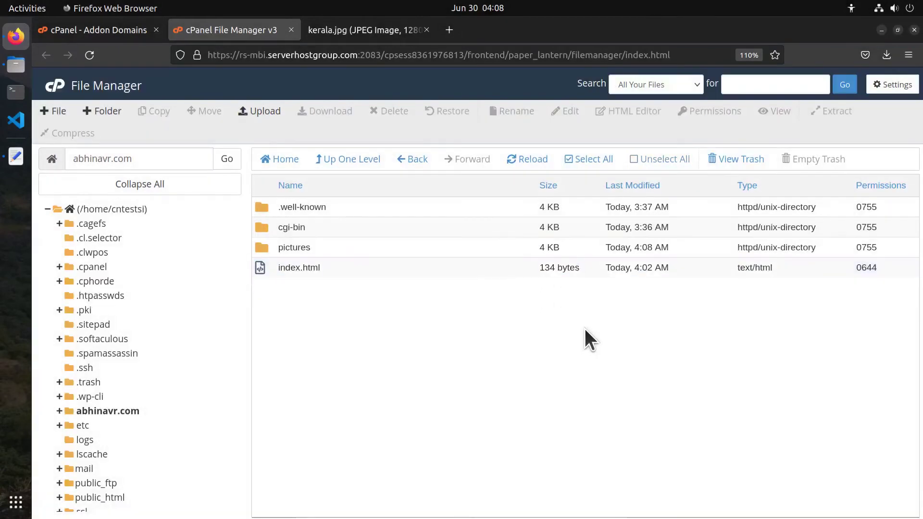
left_click(745, 161)
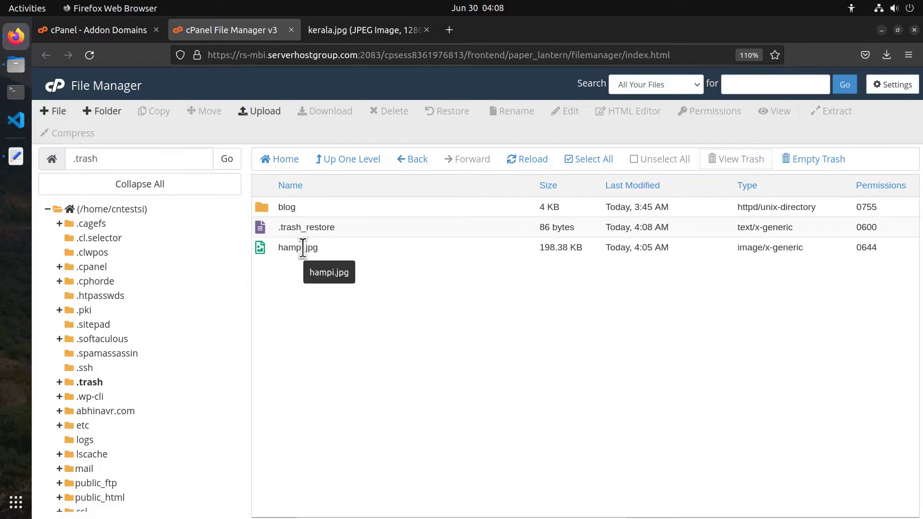
Copy the pictures folder to /abhinavr.com/images.
left_click(421, 162)
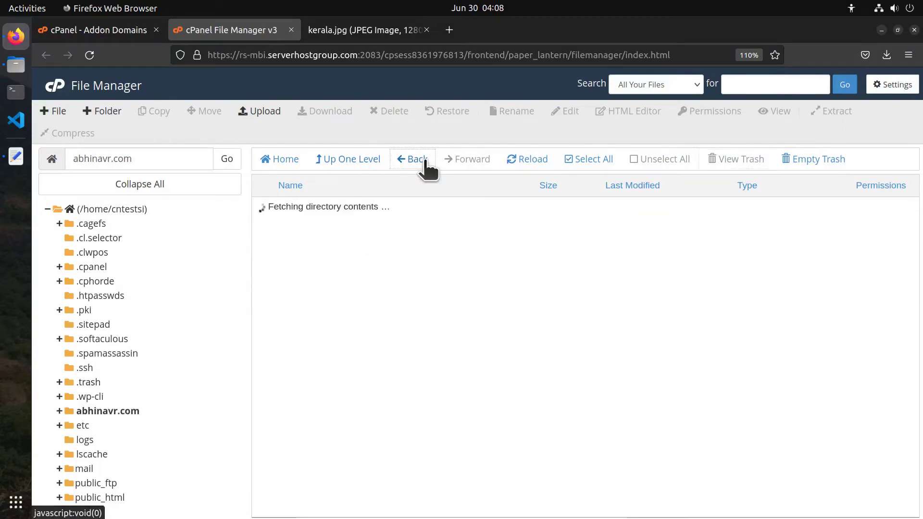
left_click(266, 249)
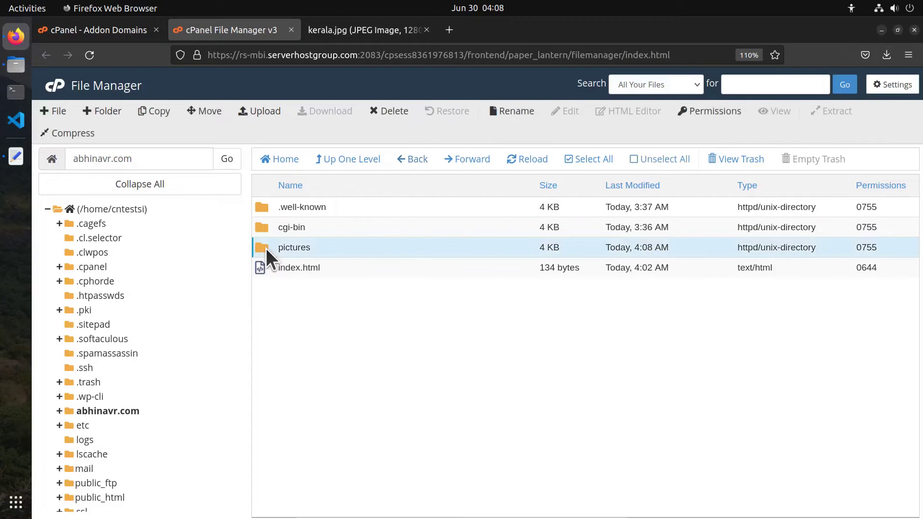
left_click(162, 112)
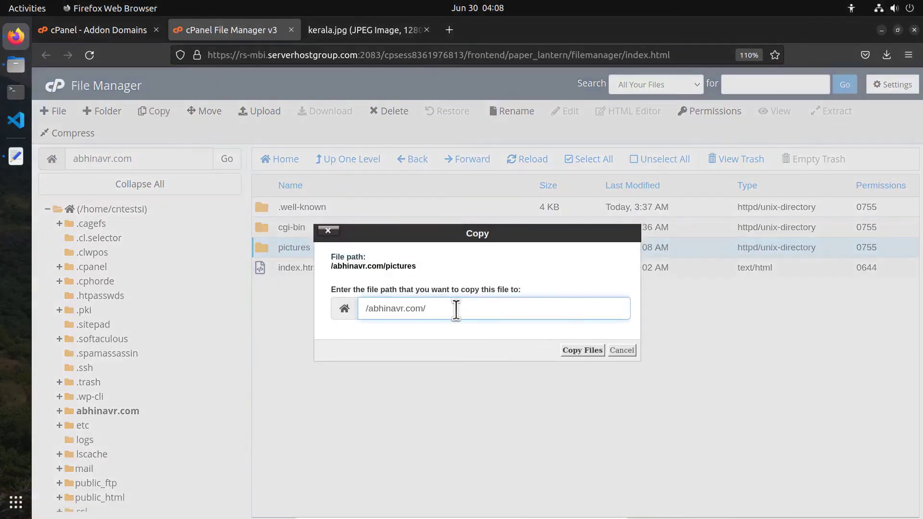
type("images")
left_click(568, 350)
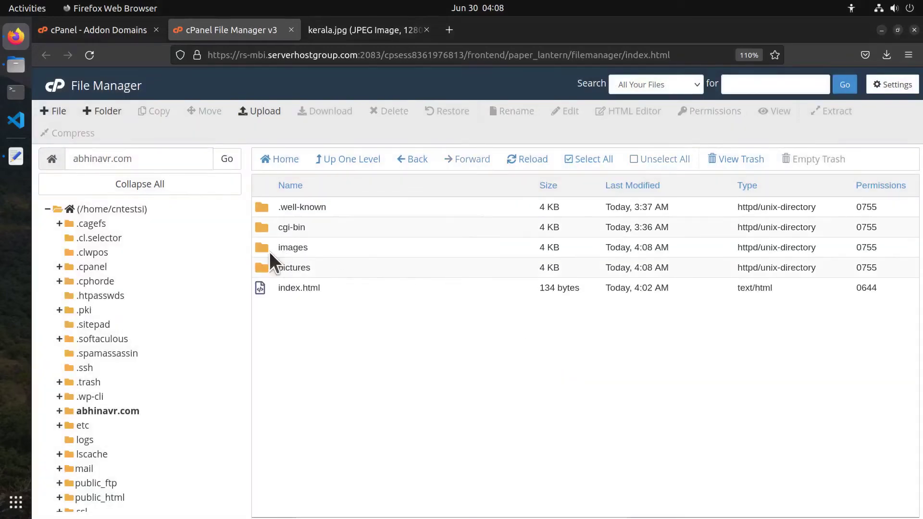
Compare the new images folder's contents with the pictures folder.
double_click(265, 248)
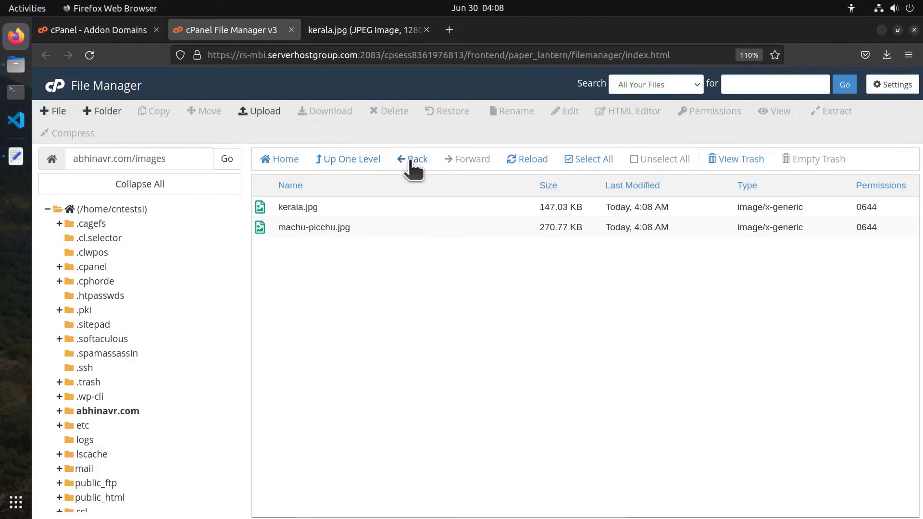
left_click(412, 159)
double_click(270, 269)
left_click(417, 164)
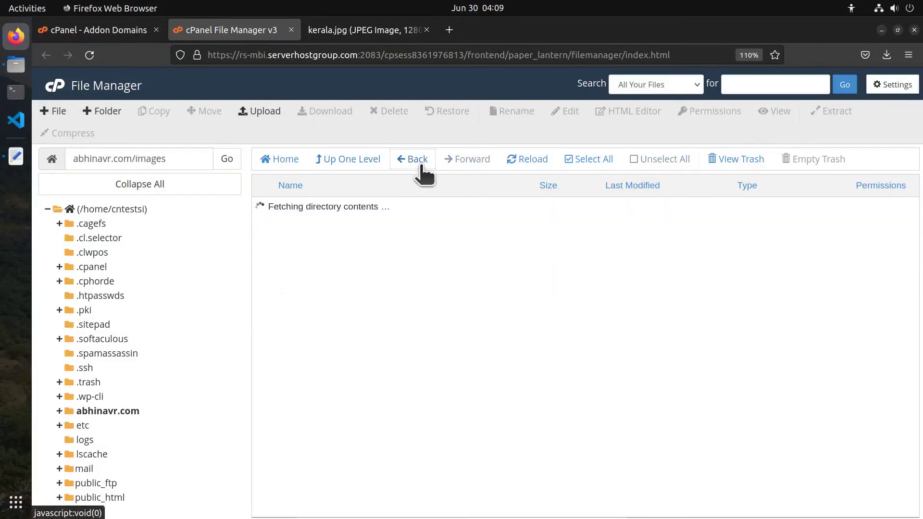
left_click(370, 164)
left_click(268, 249)
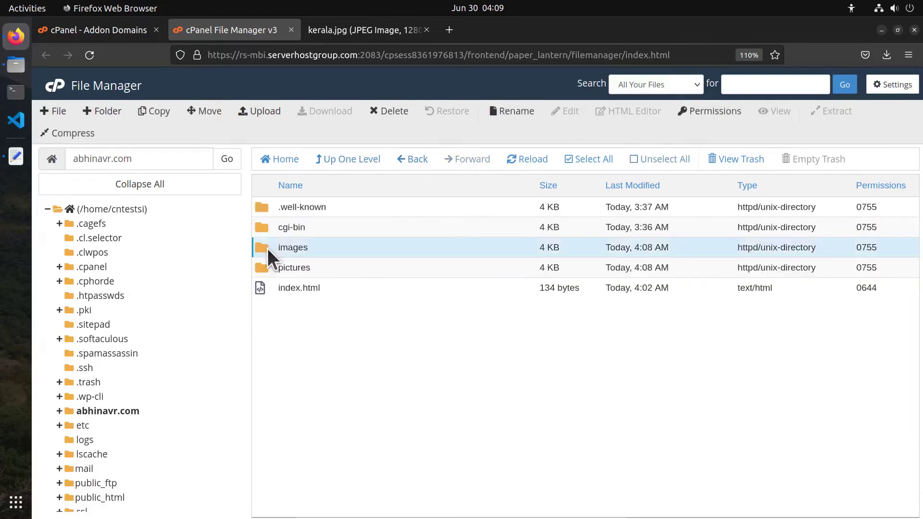
left_click(264, 290)
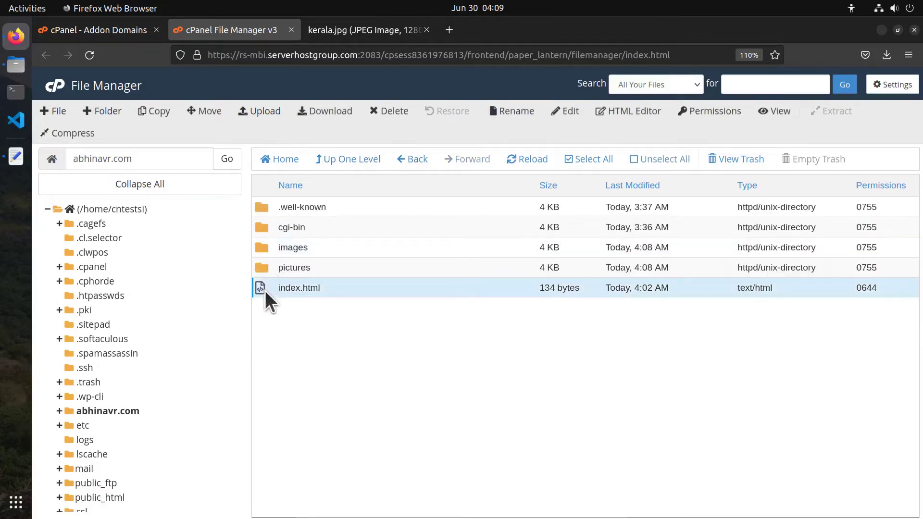
left_click(261, 246, "ctrl")
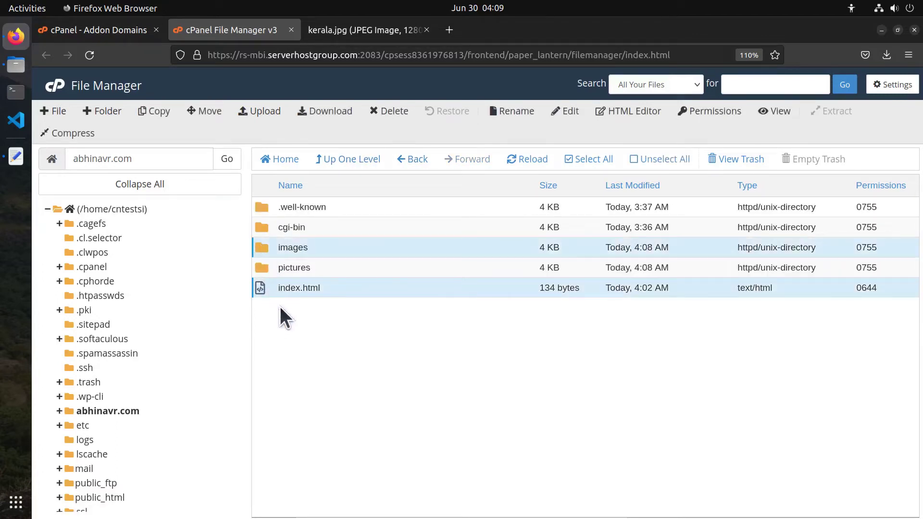
left_click(343, 234)
left_click(329, 287, "shift")
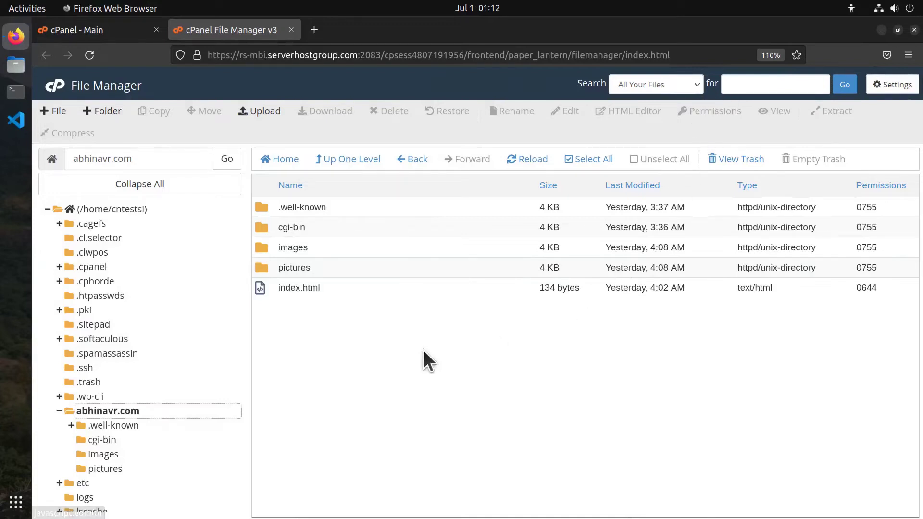
left_click(315, 294)
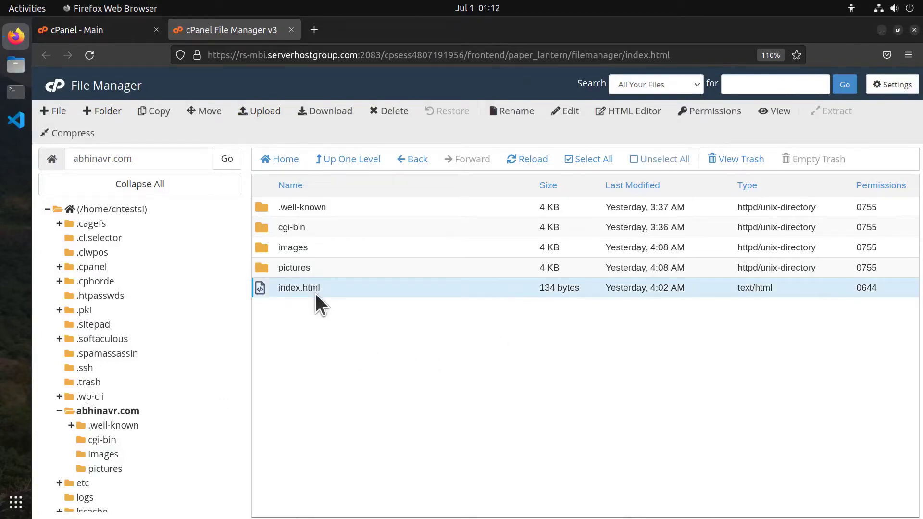
left_click(699, 115)
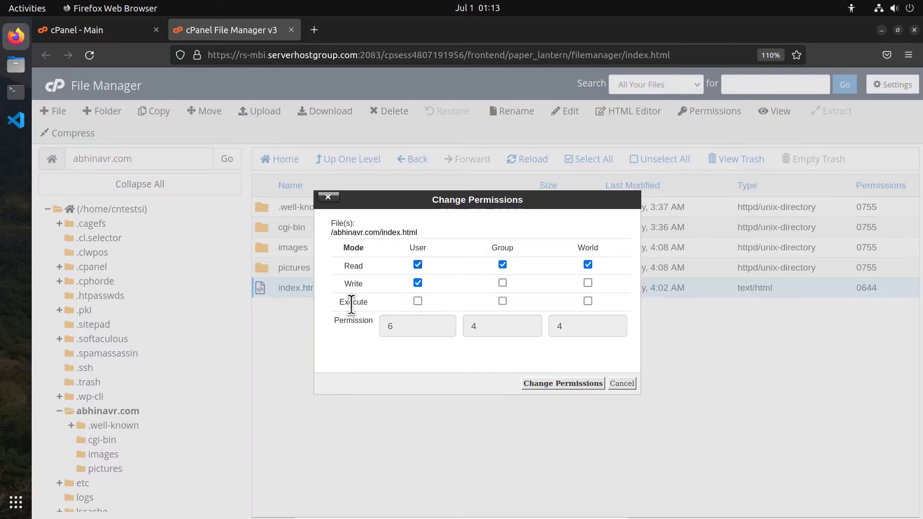
left_click_drag(384, 233, 409, 234)
left_click(406, 233)
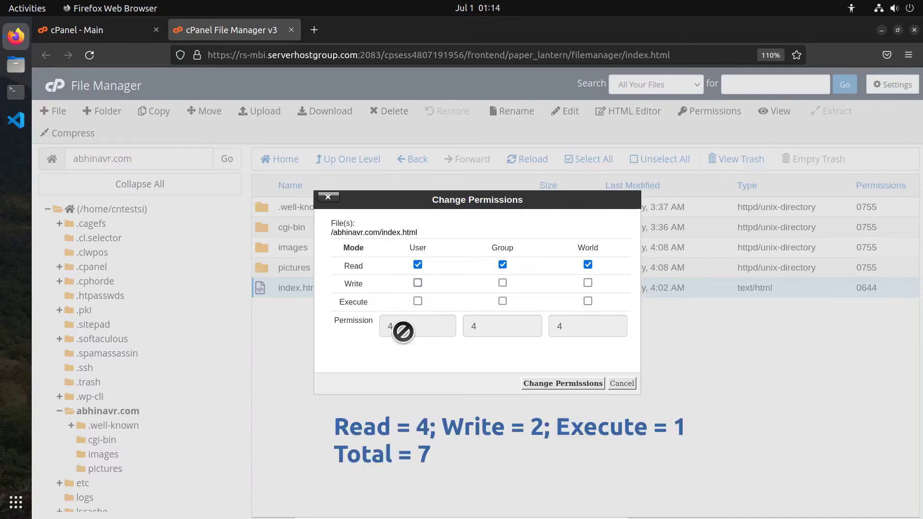
left_click(417, 283)
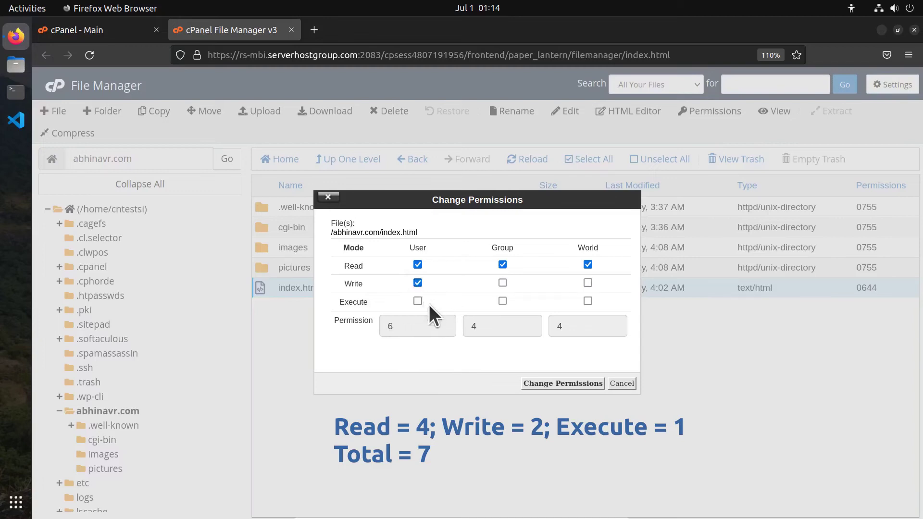
left_click(418, 302)
left_click(417, 303)
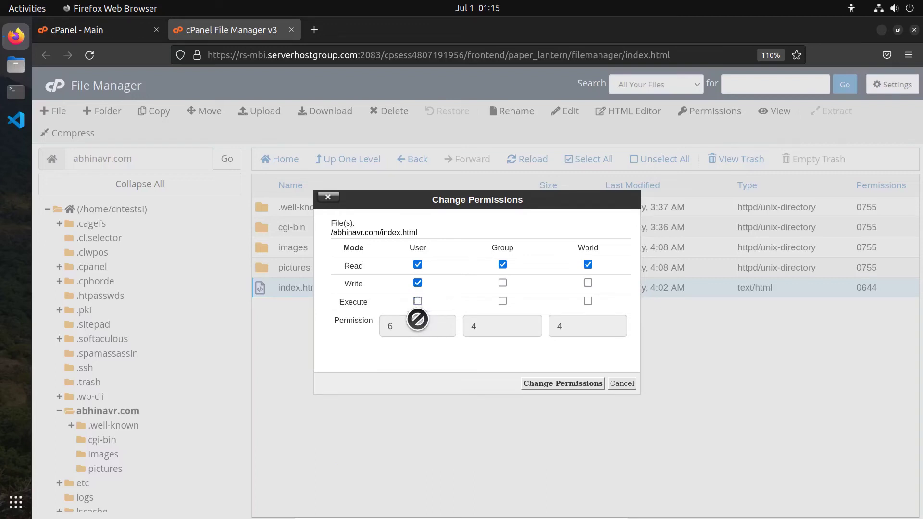
left_click(622, 383)
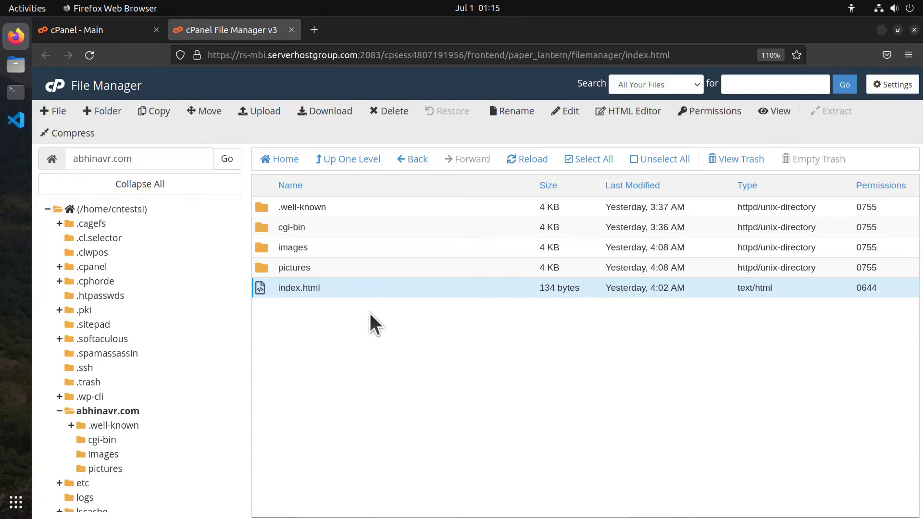
Send every item in abhinavr.com to the trash and open .trash.
left_click(318, 208, "shift")
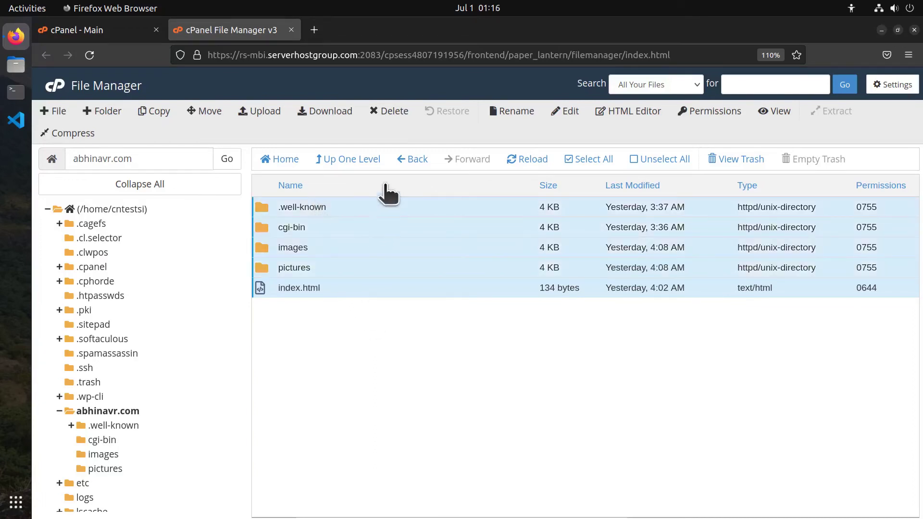
left_click(391, 111)
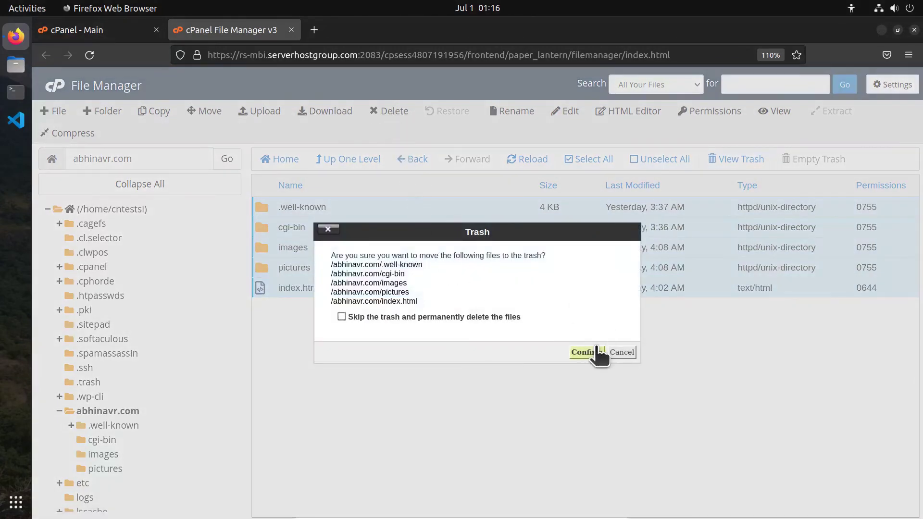
left_click(584, 352)
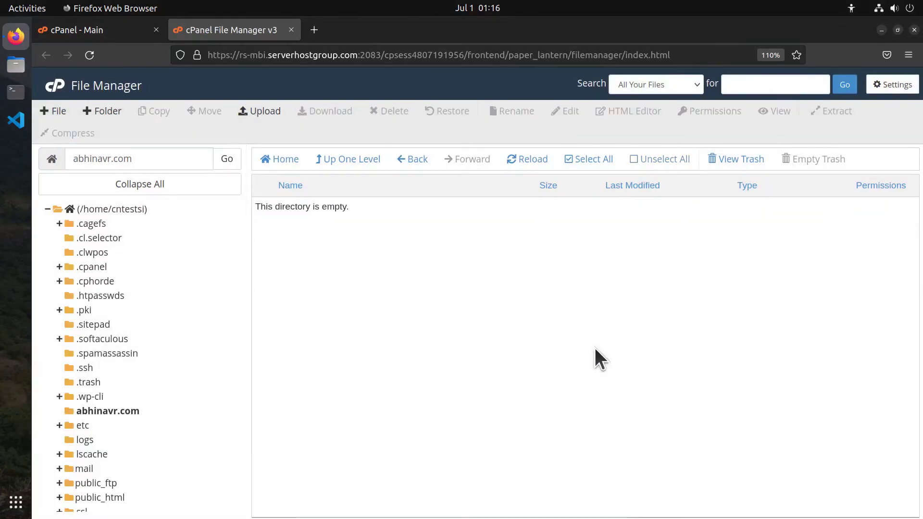
left_click(722, 159)
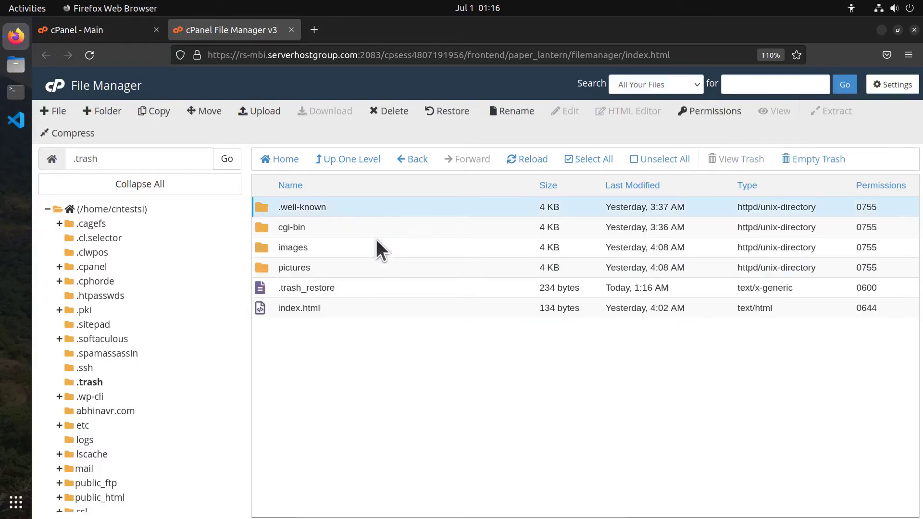
Read the .trash_restore file's original paths, then close it.
left_click(296, 288)
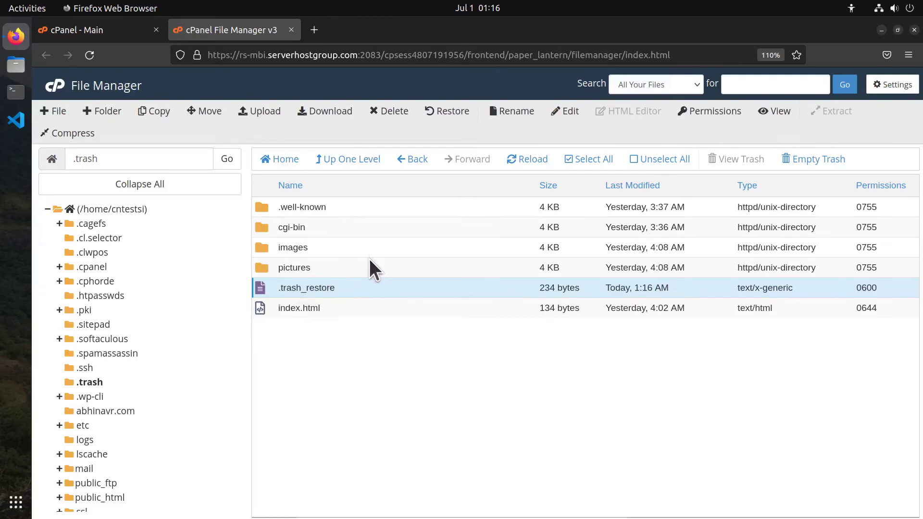
left_click(775, 111)
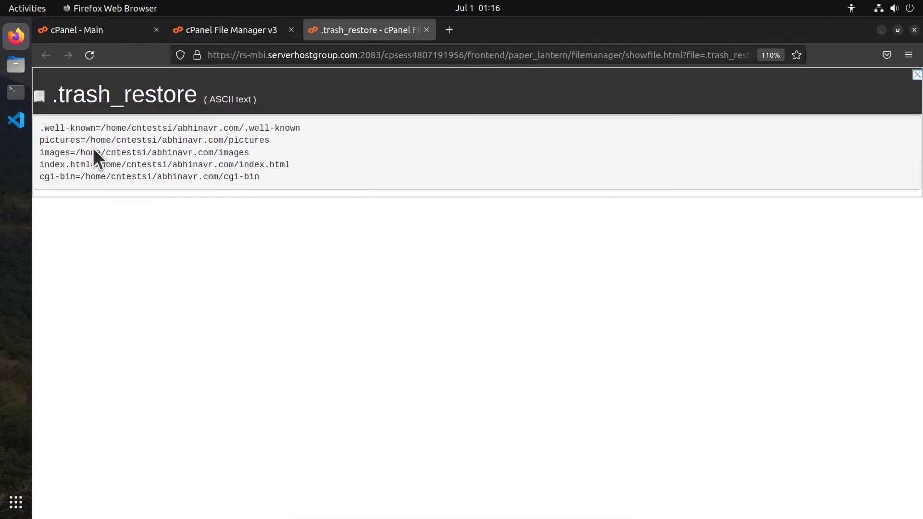
left_click(427, 29)
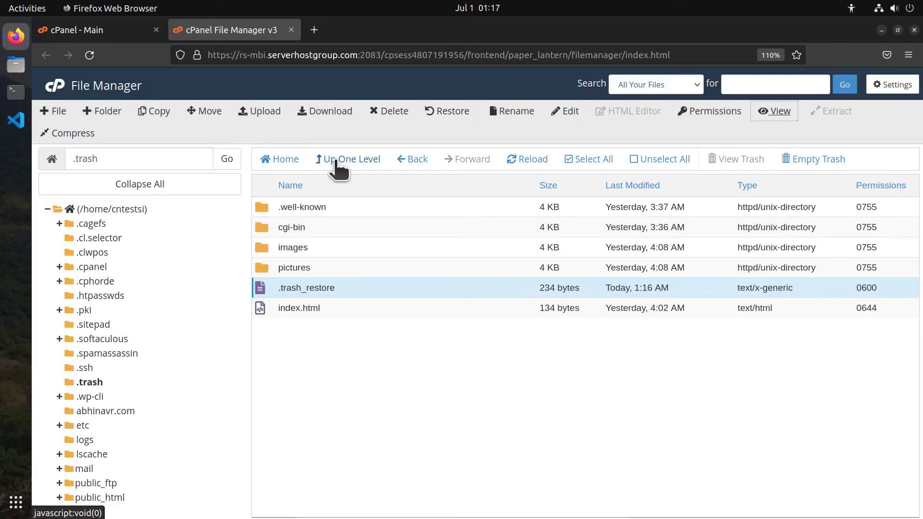
Go back to the empty abhinavr.com folder and upload wordpress-6.0.zip (21.71 MB) from Downloads.
left_click(412, 160)
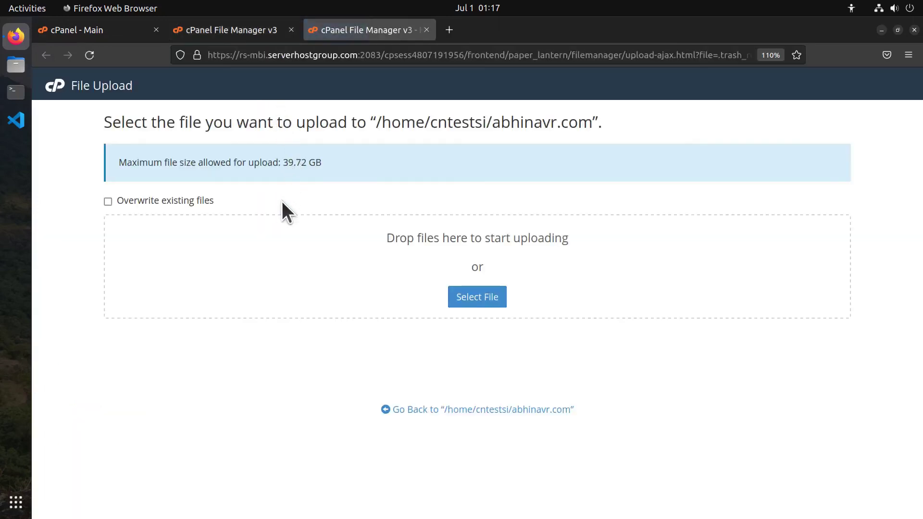
left_click(475, 303)
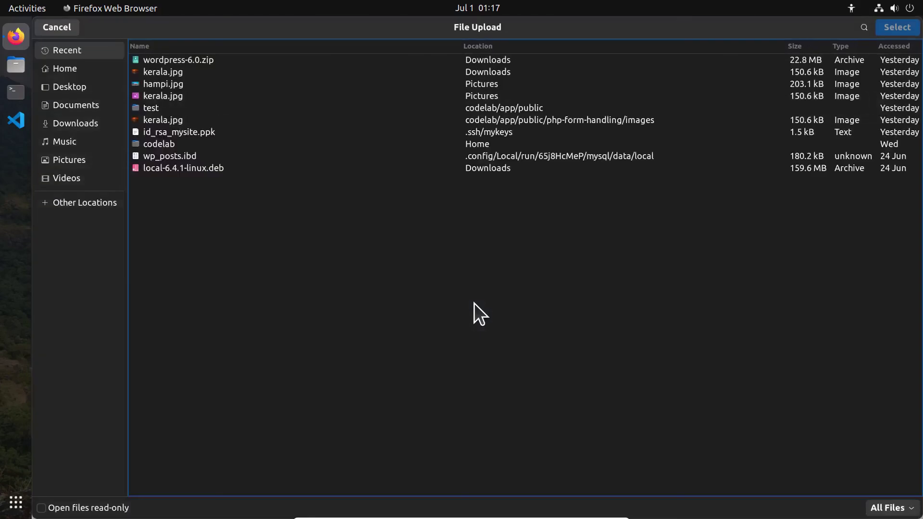
left_click(93, 122)
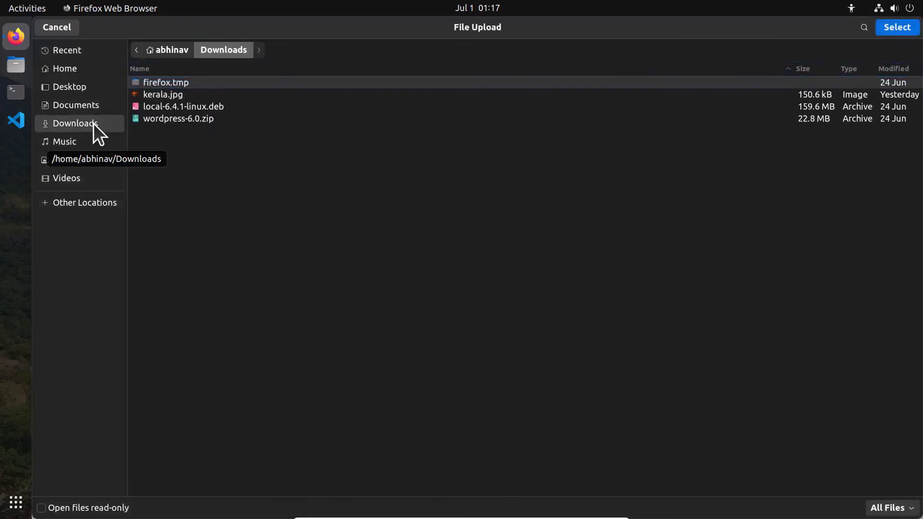
left_click(192, 121)
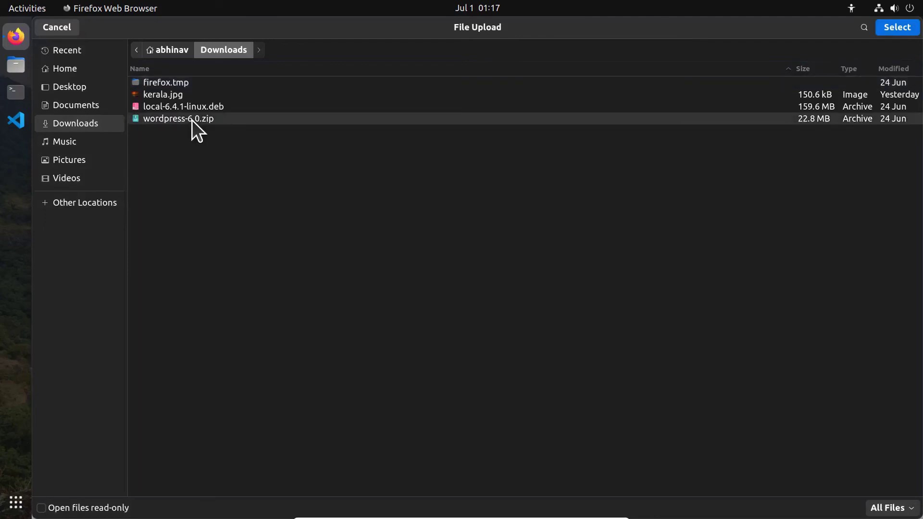
key("Return")
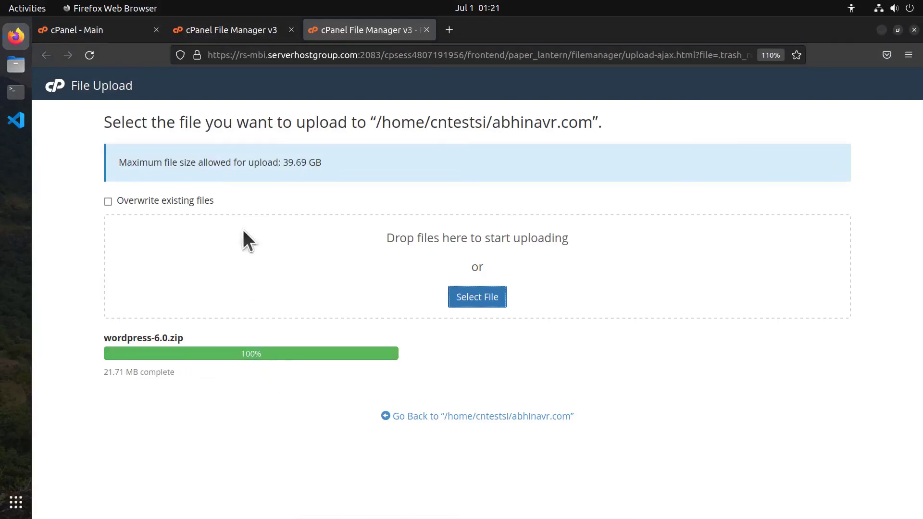
Refresh the abhinavr.com listing and extract wordpress-6.0.zip into a wordpress folder there.
left_click(225, 36)
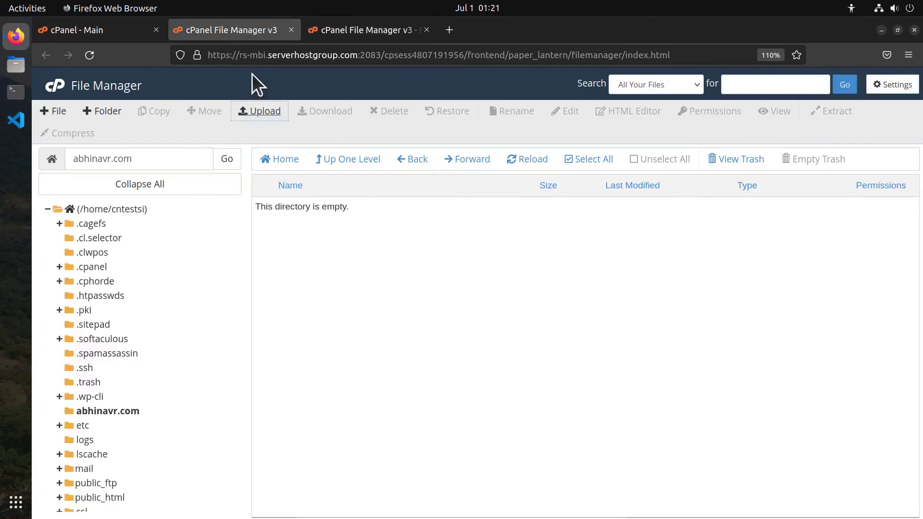
left_click(529, 165)
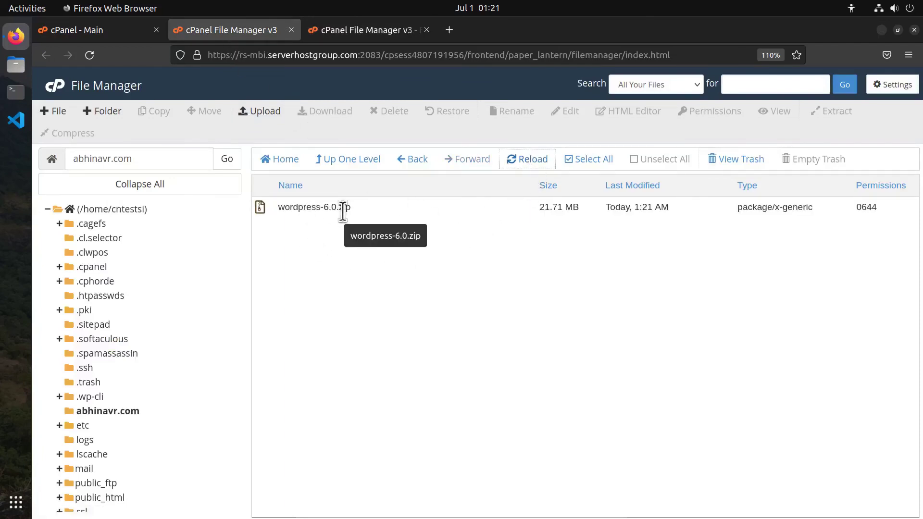
right_click(315, 209)
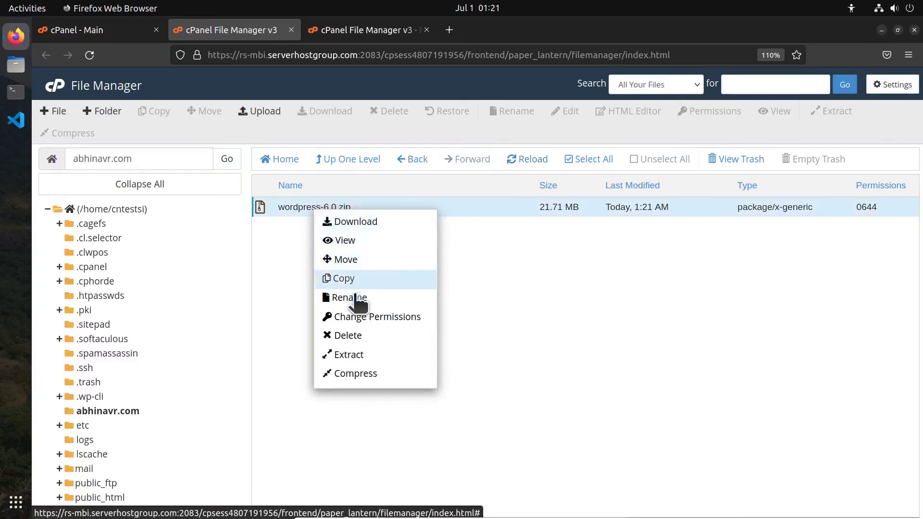
left_click(357, 354)
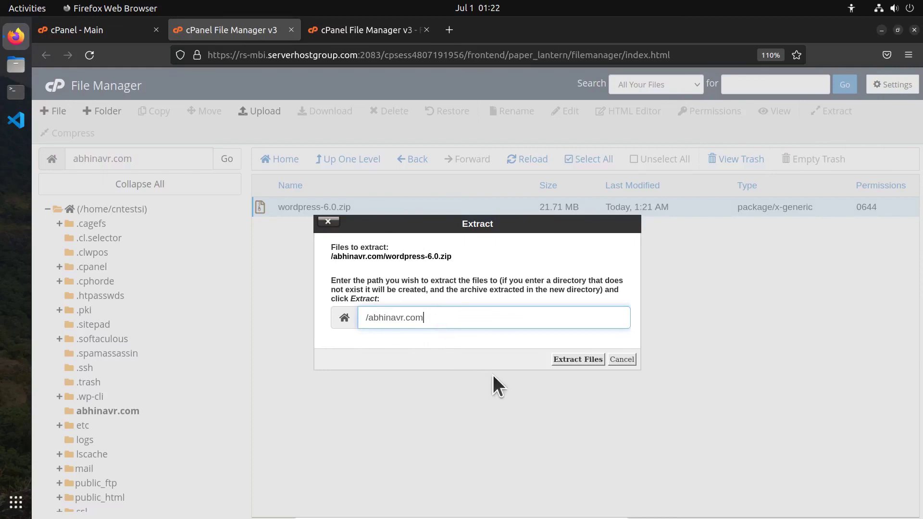
left_click(584, 361)
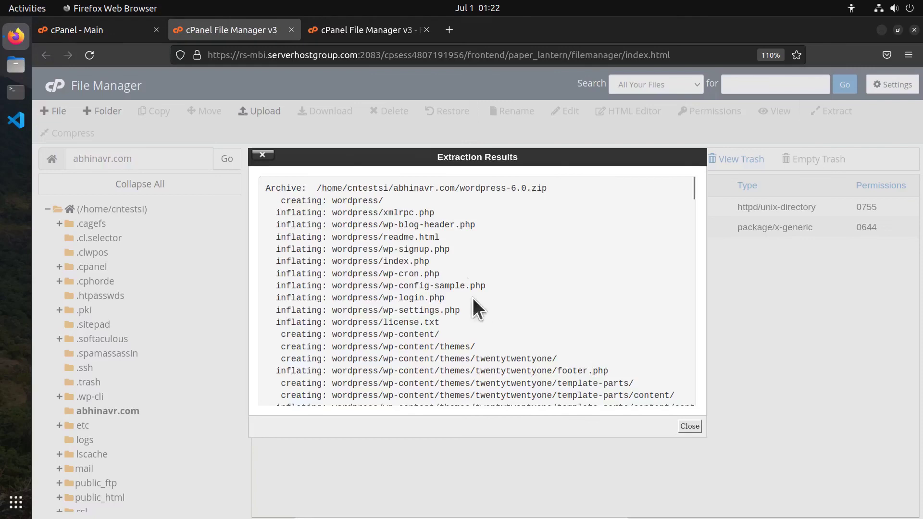
scroll(642, 356, "down", 15)
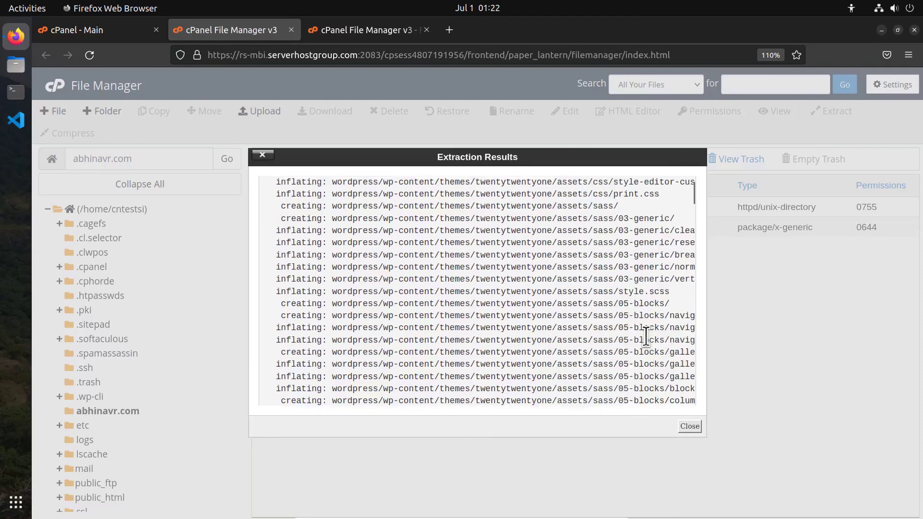
Move everything in the wordpress folder up to /abhinavr.com/.
left_click(689, 427)
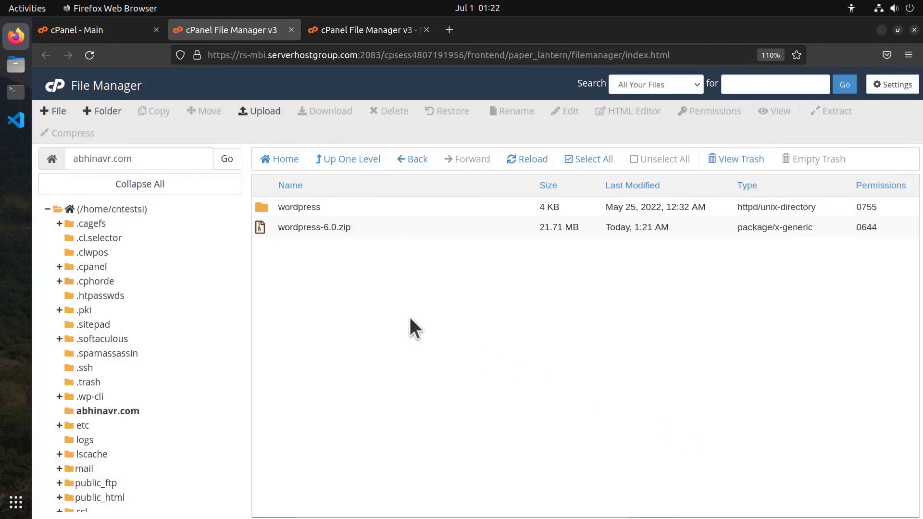
double_click(325, 209)
left_click(350, 239)
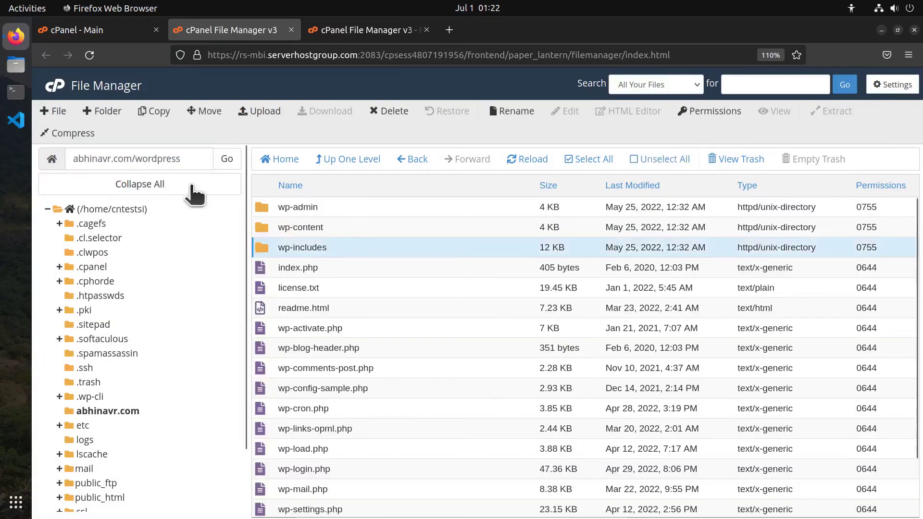
double_click(157, 159)
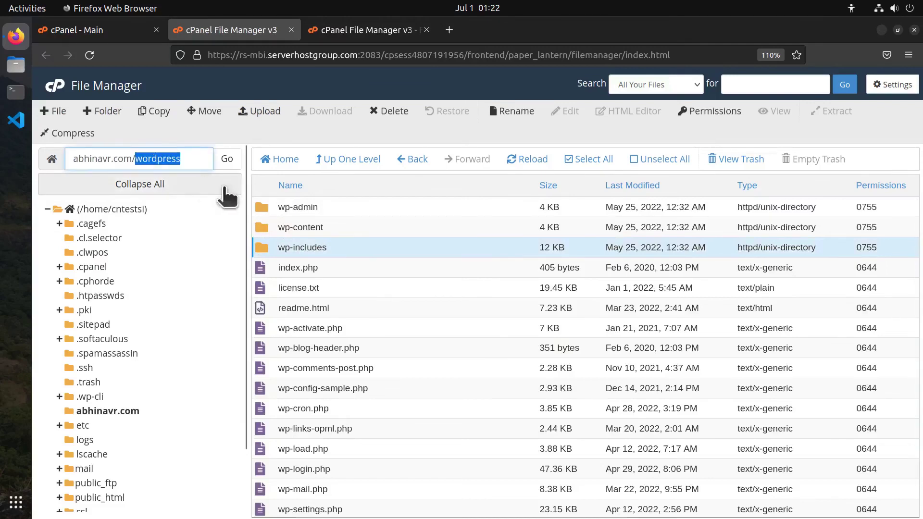
left_click(293, 208)
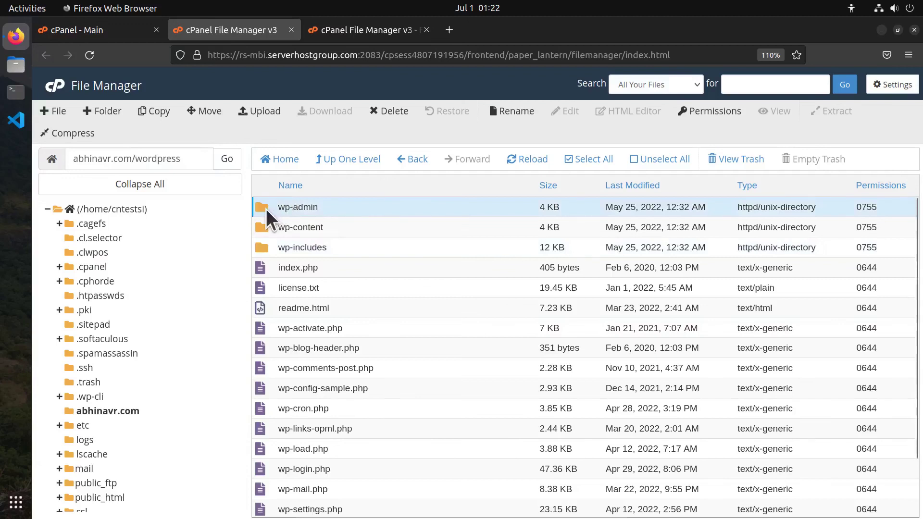
scroll(363, 277, "down", 2)
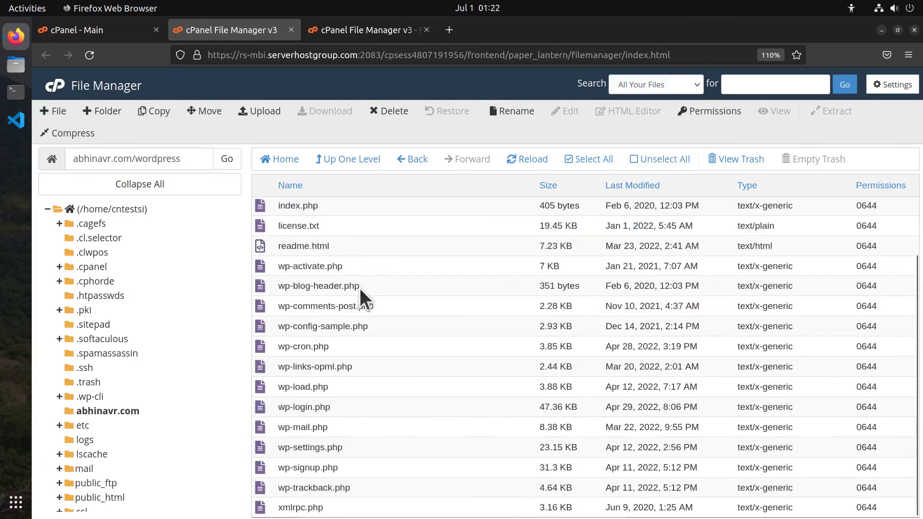
left_click(263, 512)
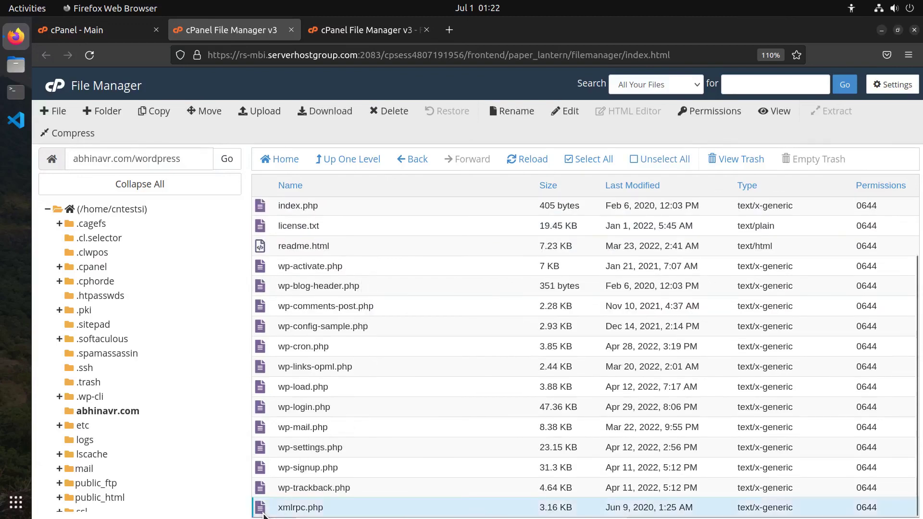
key("ctrl+a")
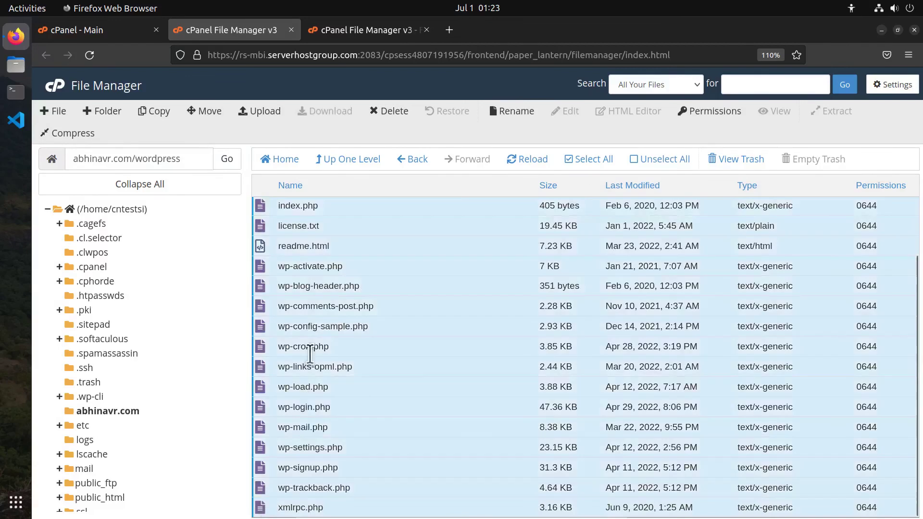
left_click(212, 120)
double_click(435, 361)
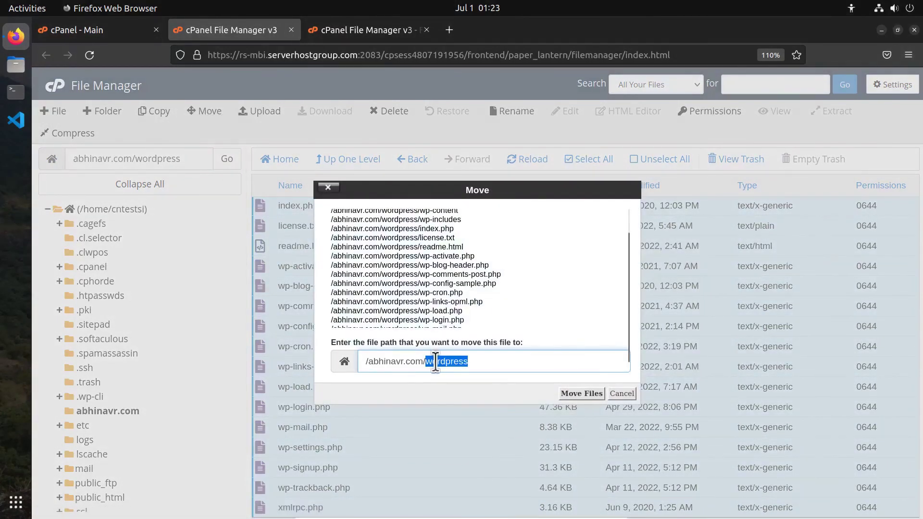
key("BackSpace")
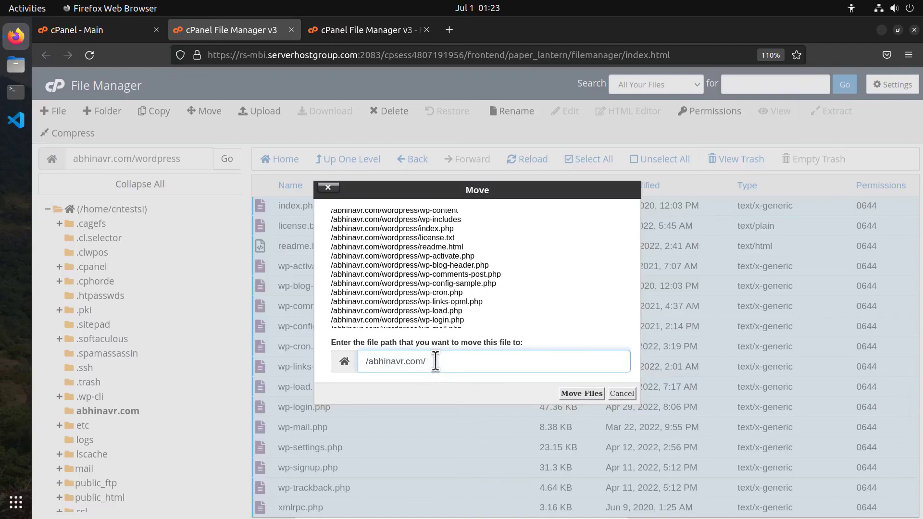
left_click(581, 395)
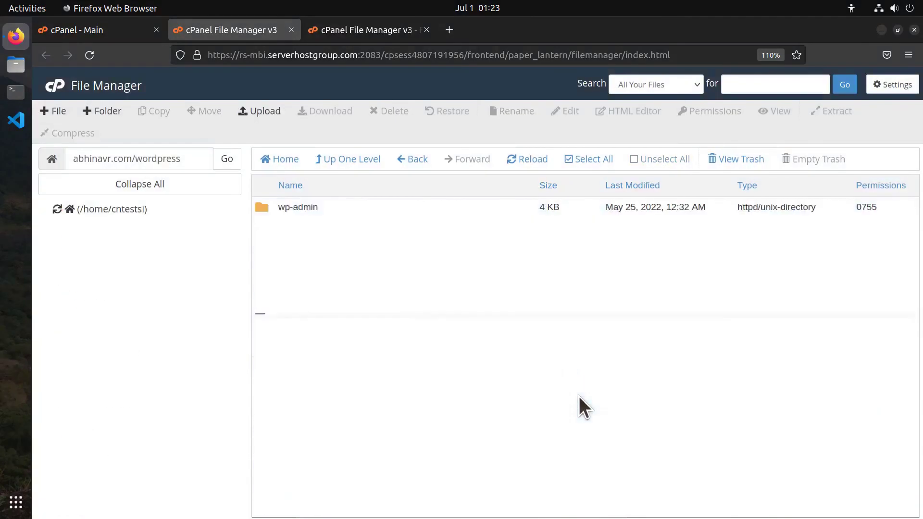
Send the emptied wordpress folder to the trash.
left_click(410, 163)
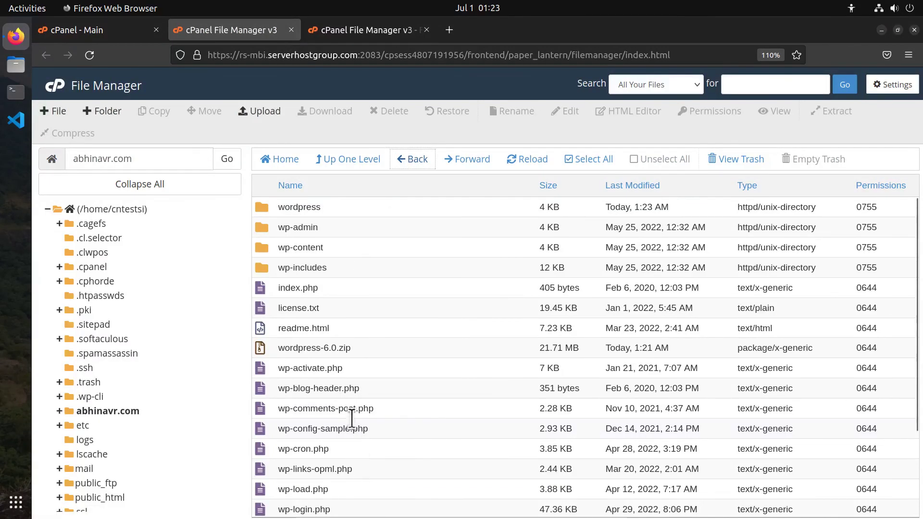
left_click(264, 209)
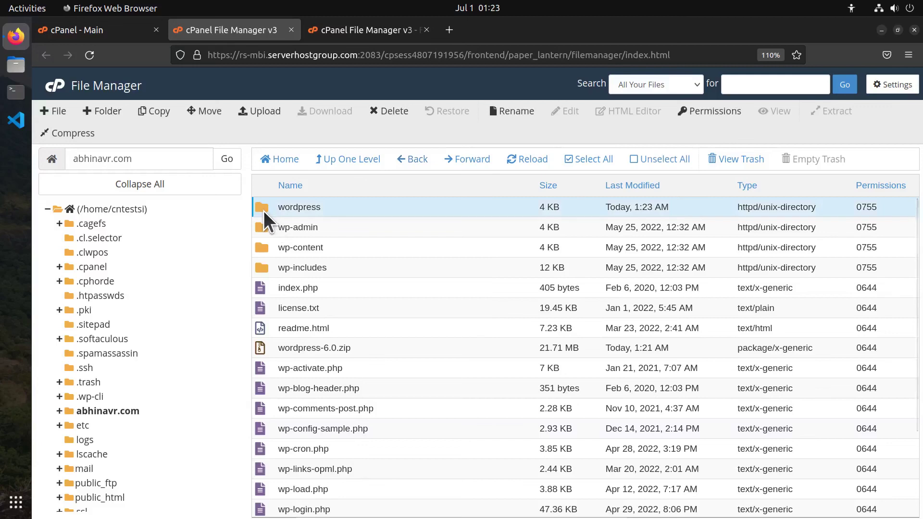
left_click(402, 114)
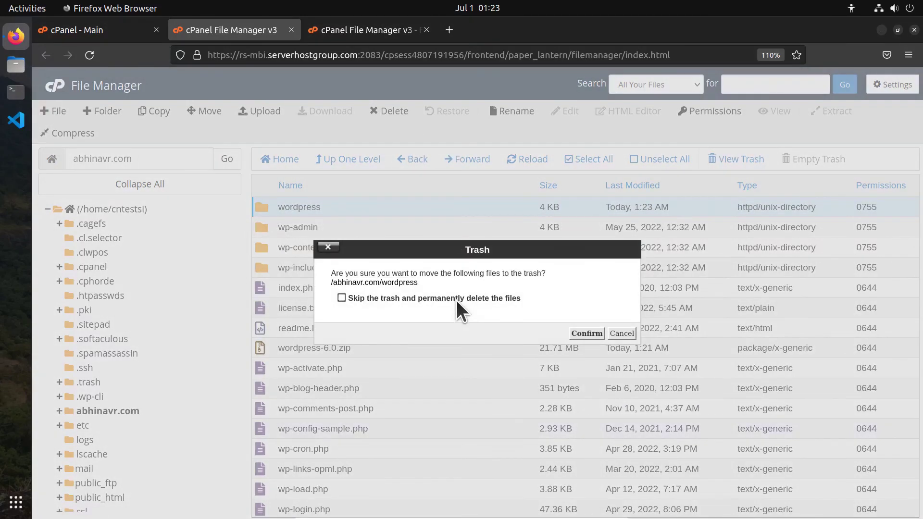
left_click(586, 333)
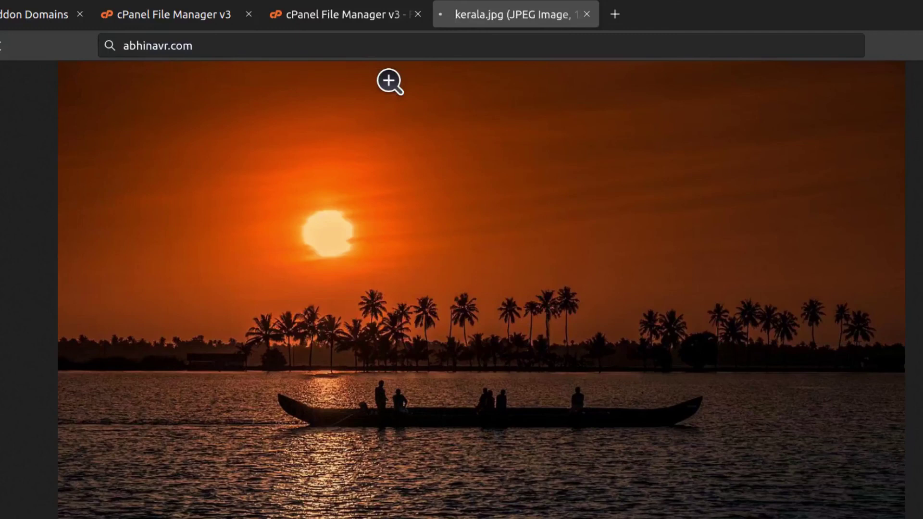
Load abhinavr.com to see the WordPress language selection page, then return to the file listing.
key("Return")
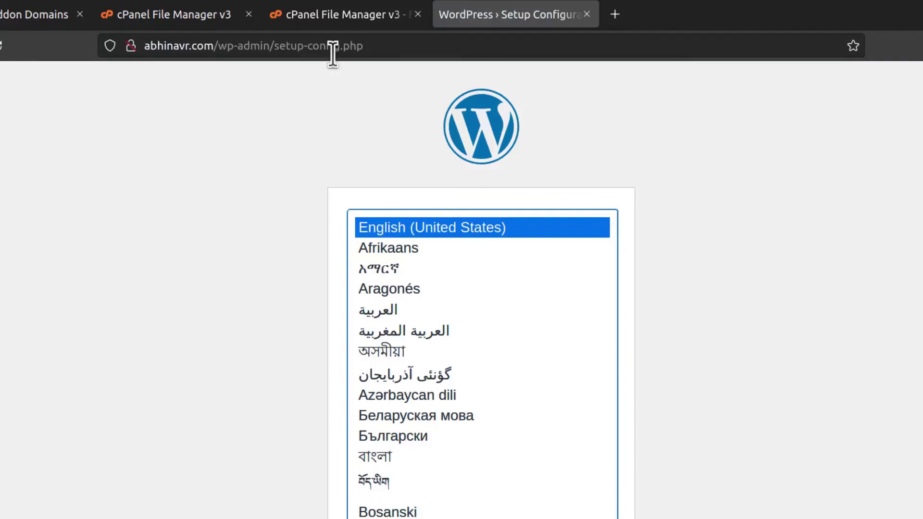
left_click(278, 21)
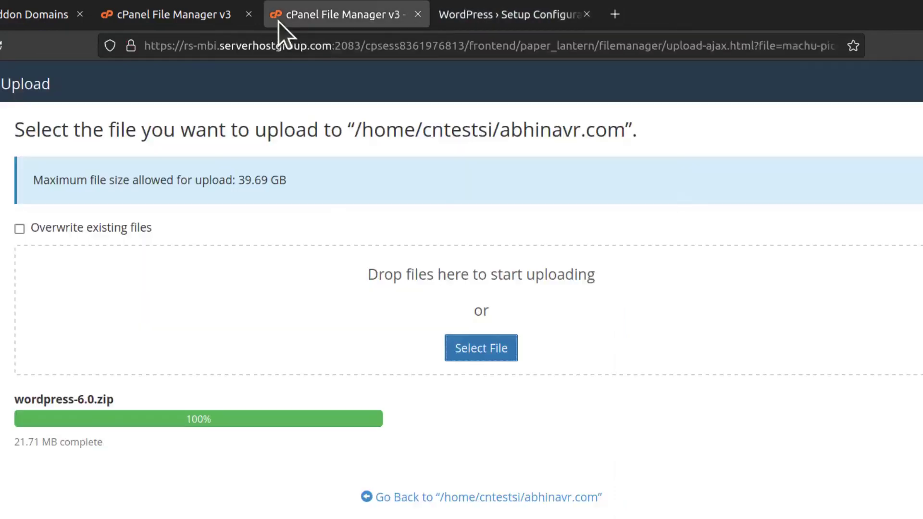
left_click(210, 24)
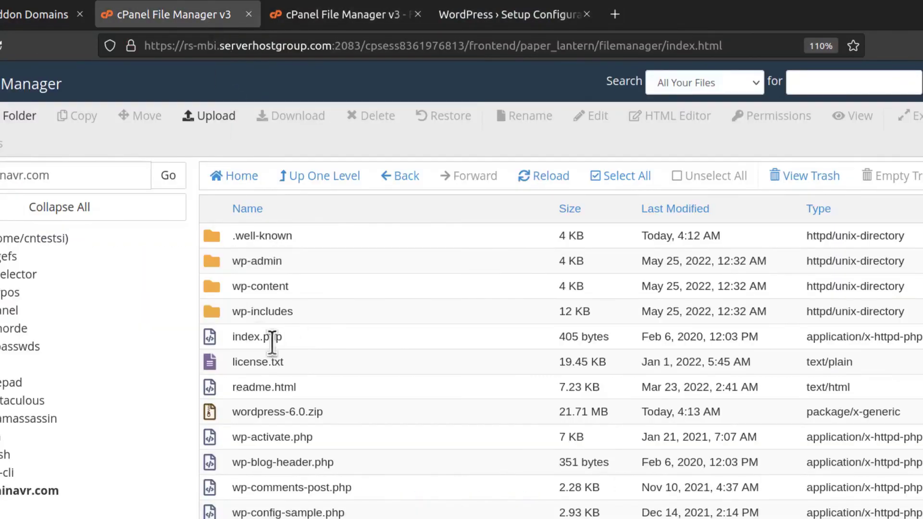